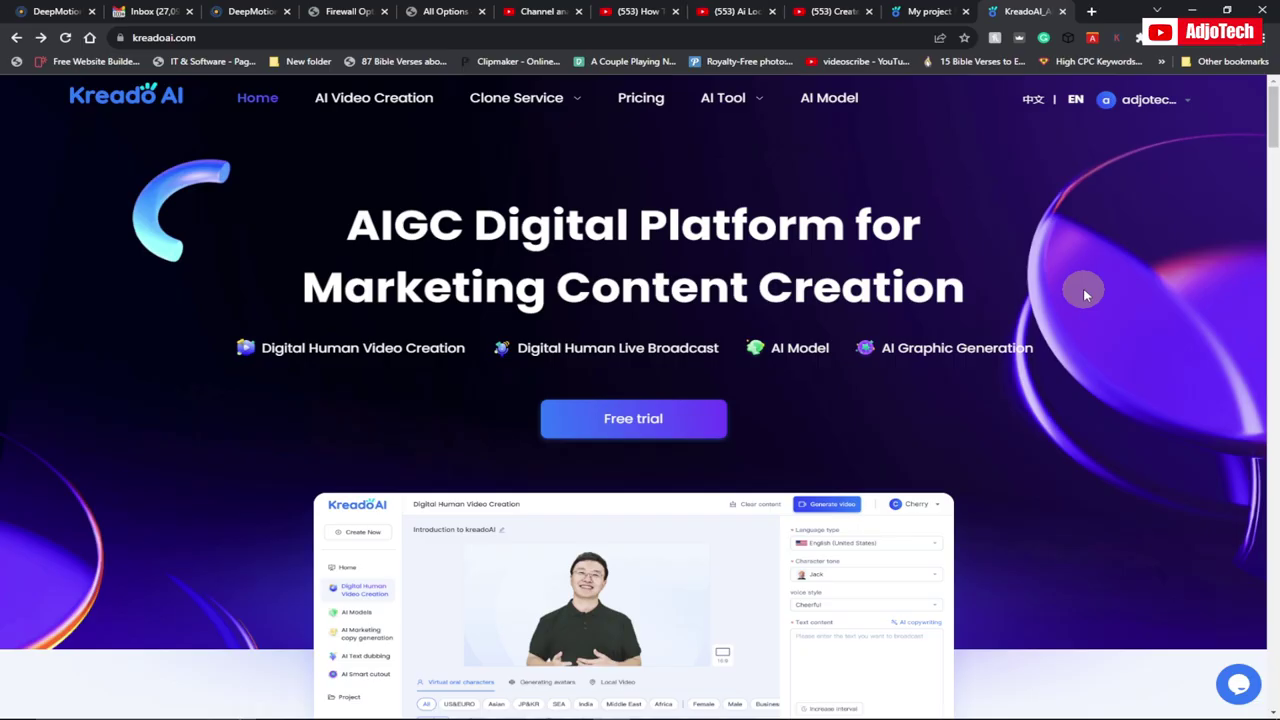
Browse the Kreado AI homepage and open the AIGC Digital Marketing Creation workbench via Free trial.
scroll(1088, 289, down, 5)
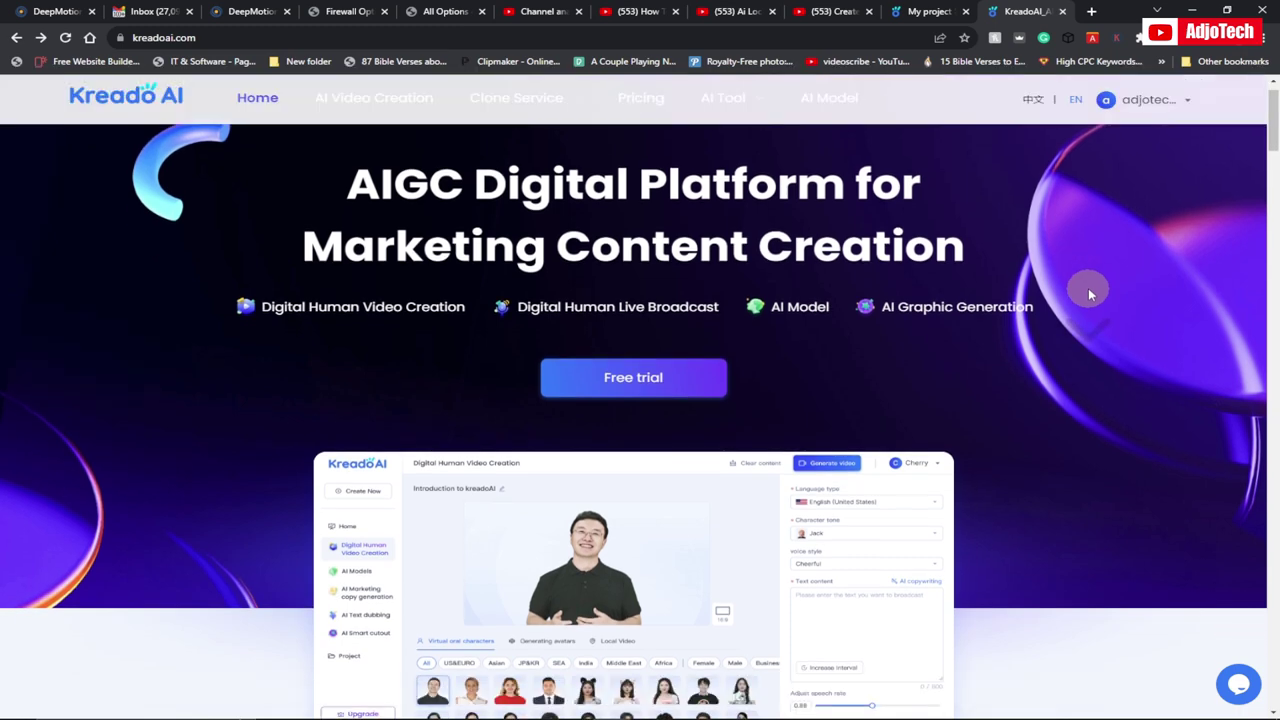
scroll(1078, 281, up, 5)
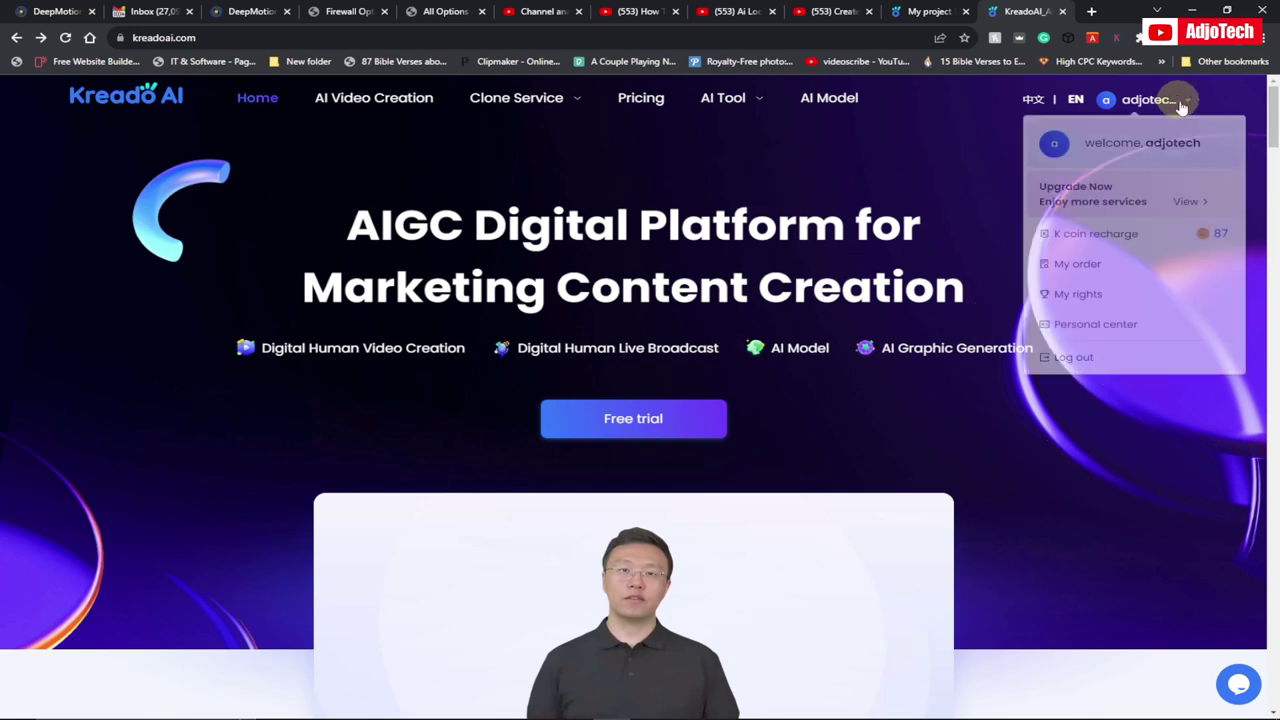
click(632, 426)
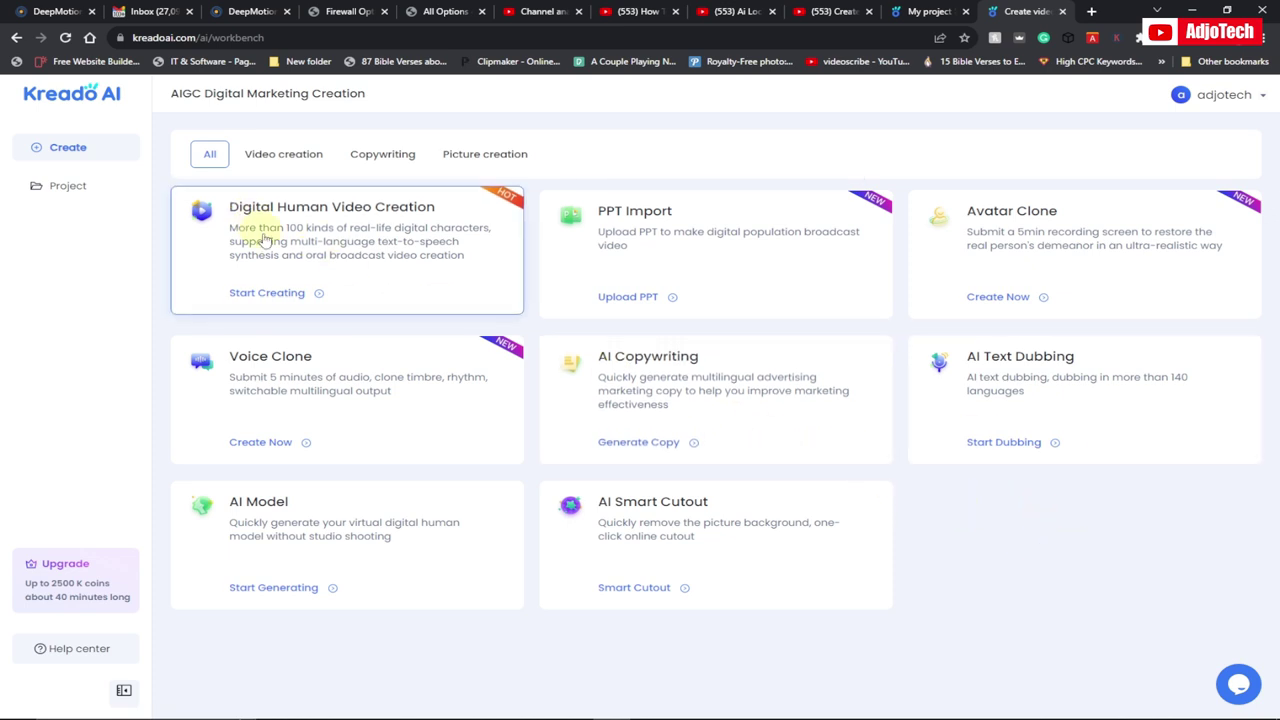
Start a Digital Human Video Creation project, then pick and preview the red-top woman avatar.
click(316, 233)
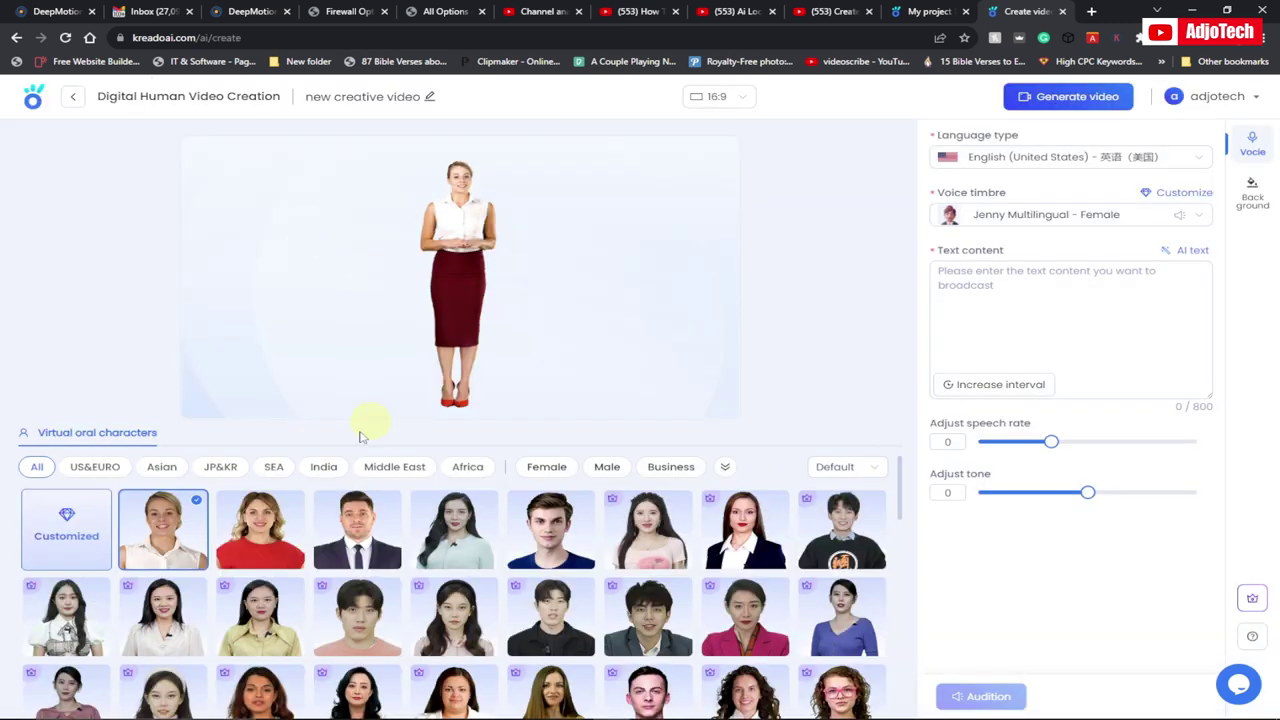
mouse_move(190, 527)
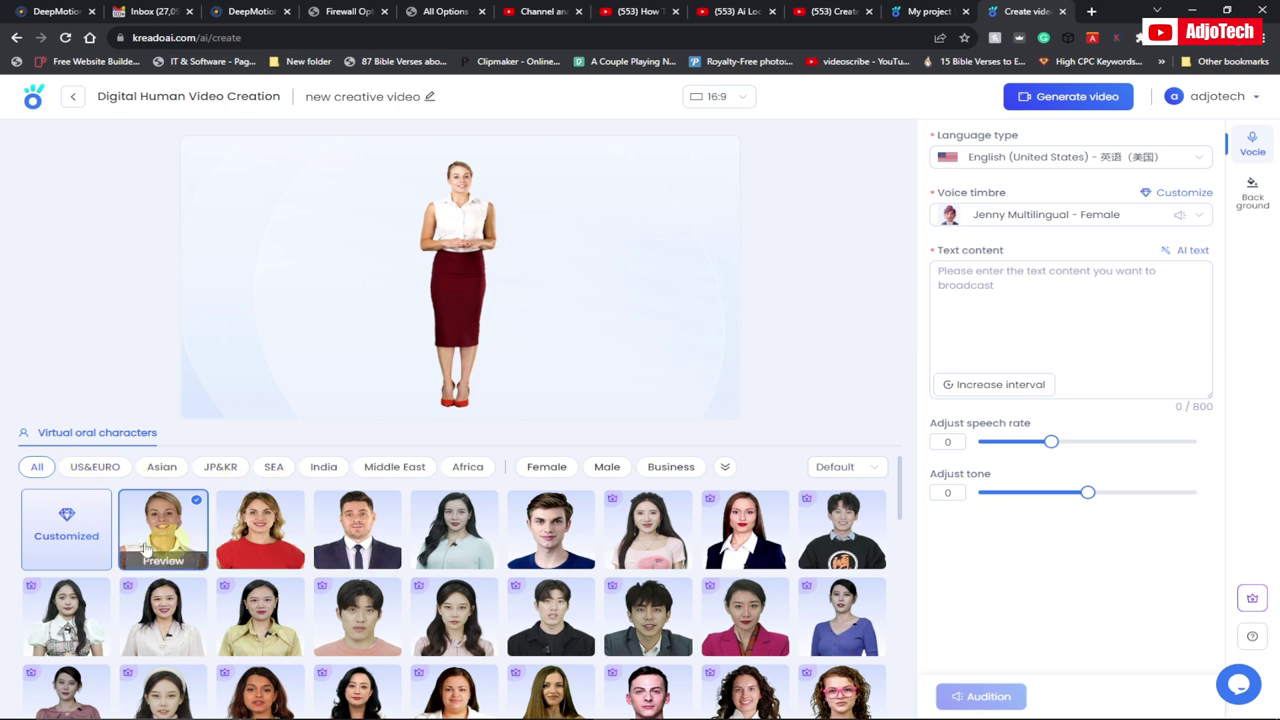
mouse_move(250, 547)
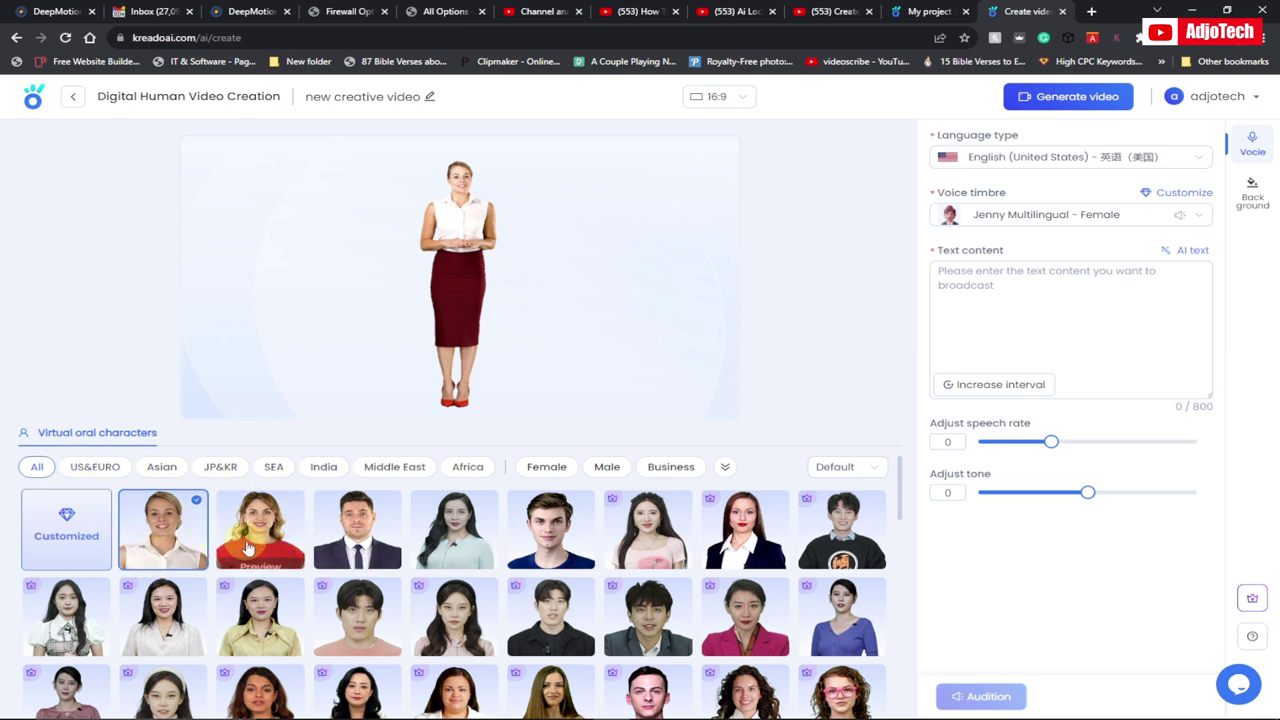
click(250, 547)
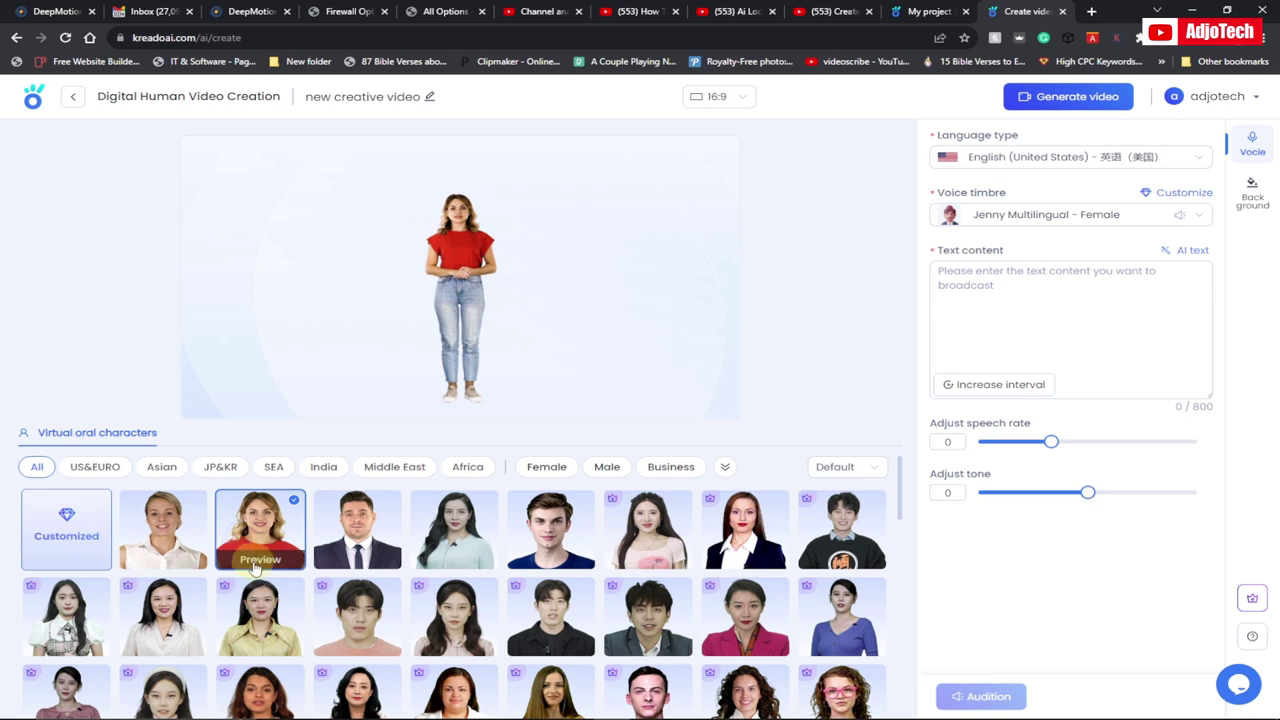
click(263, 563)
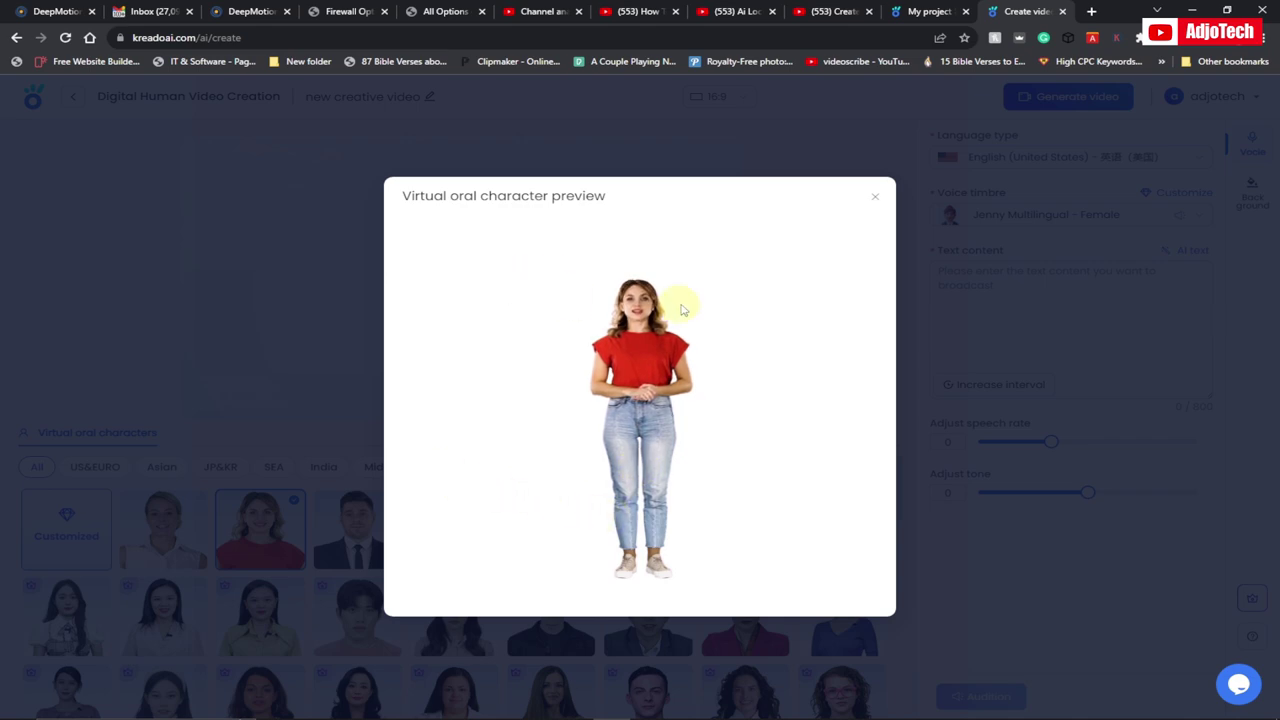
click(875, 196)
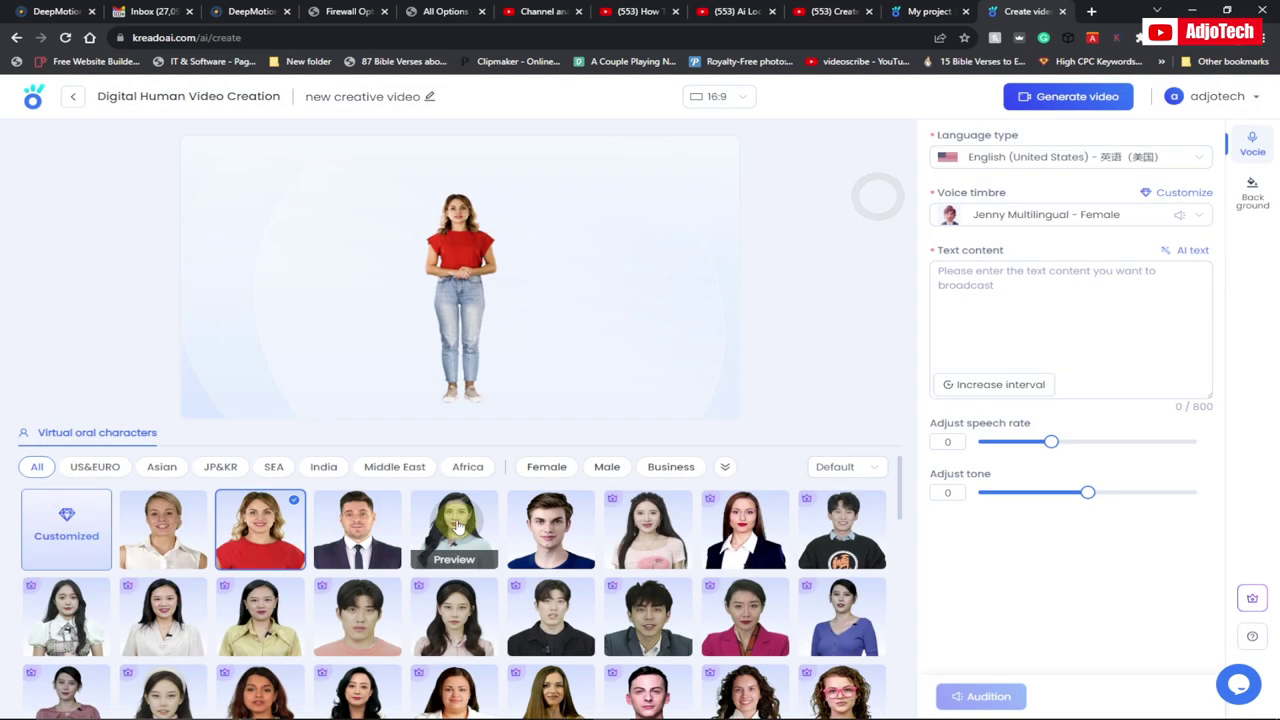
Compare the grey-dress woman and suited man avatars, then return to the red-top woman.
click(456, 526)
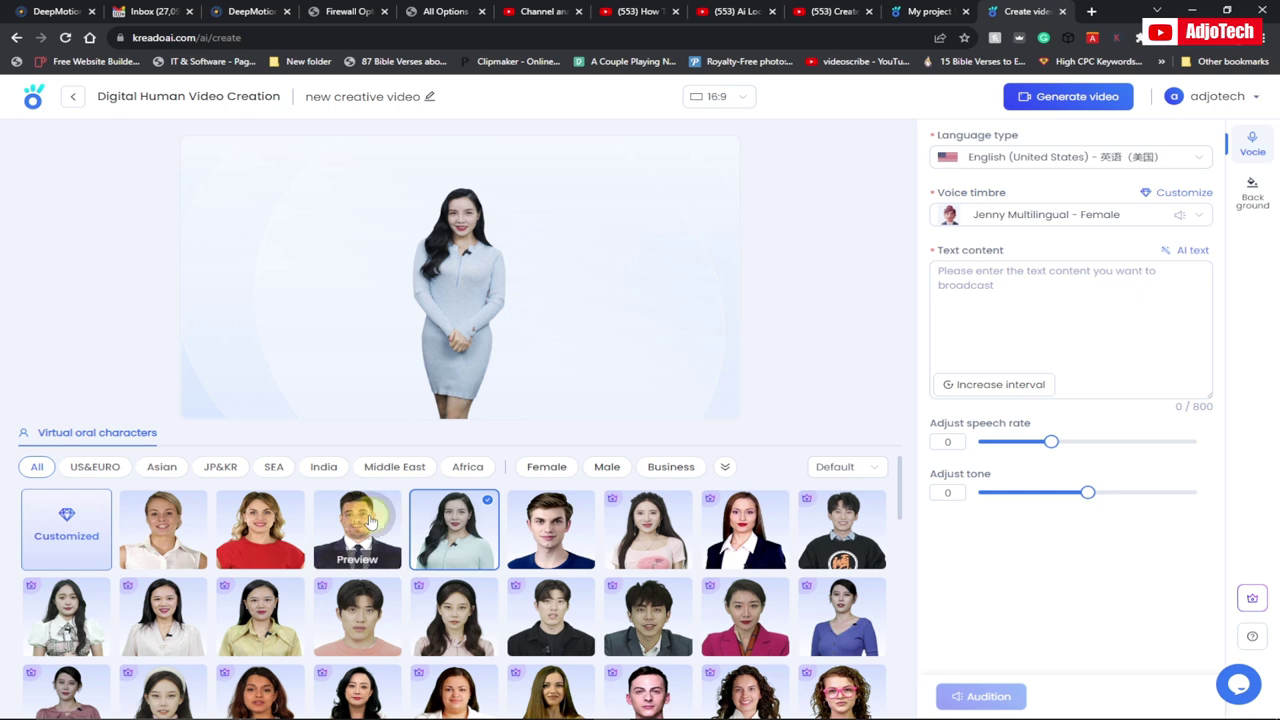
click(378, 522)
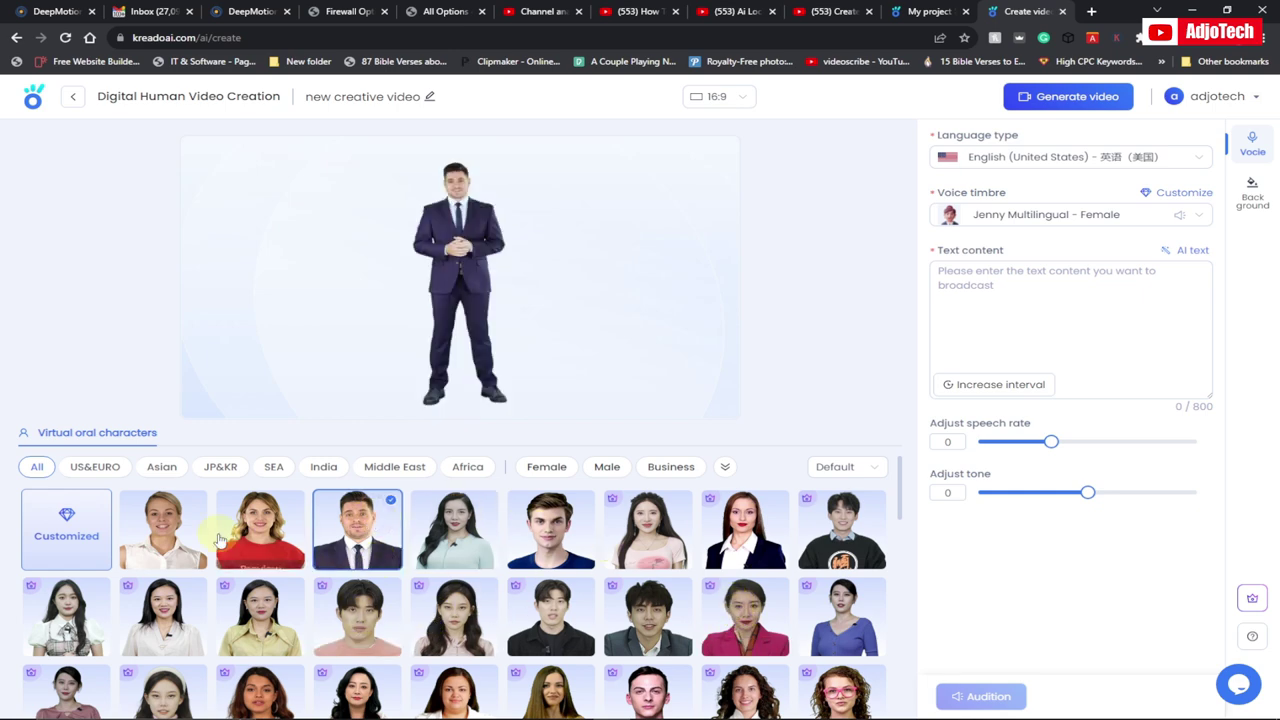
click(255, 528)
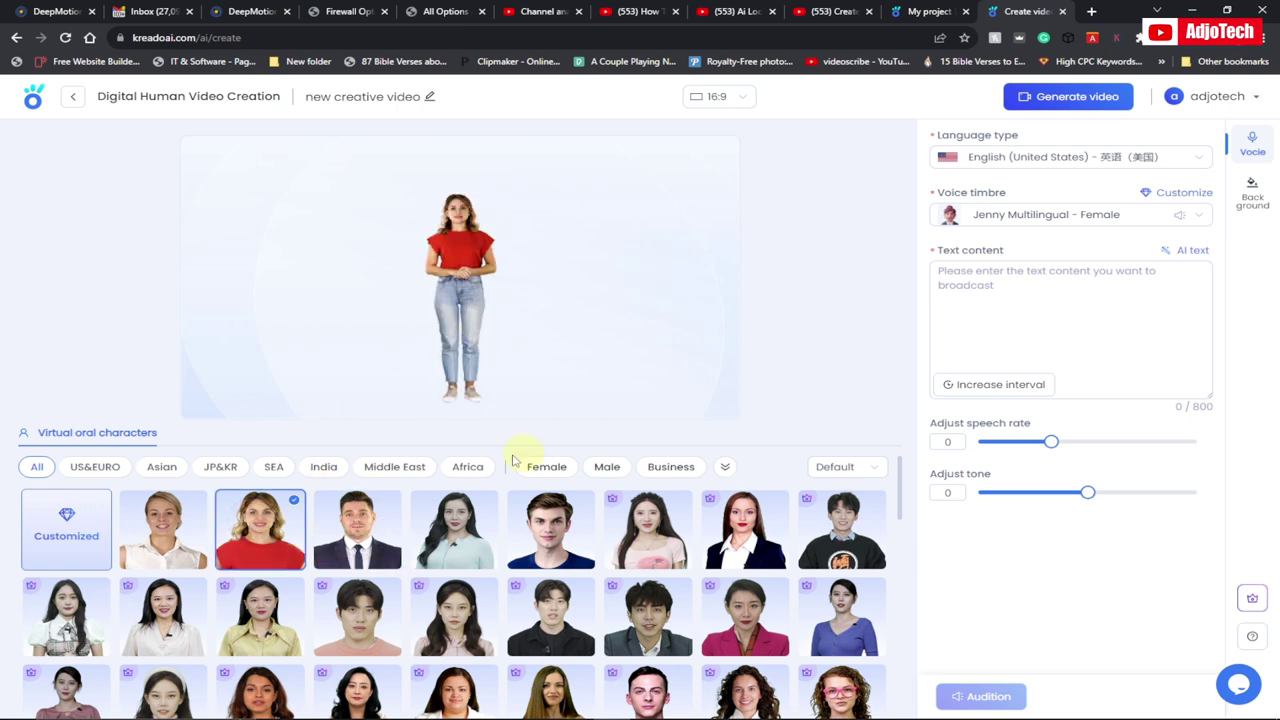
click(735, 97)
click(719, 173)
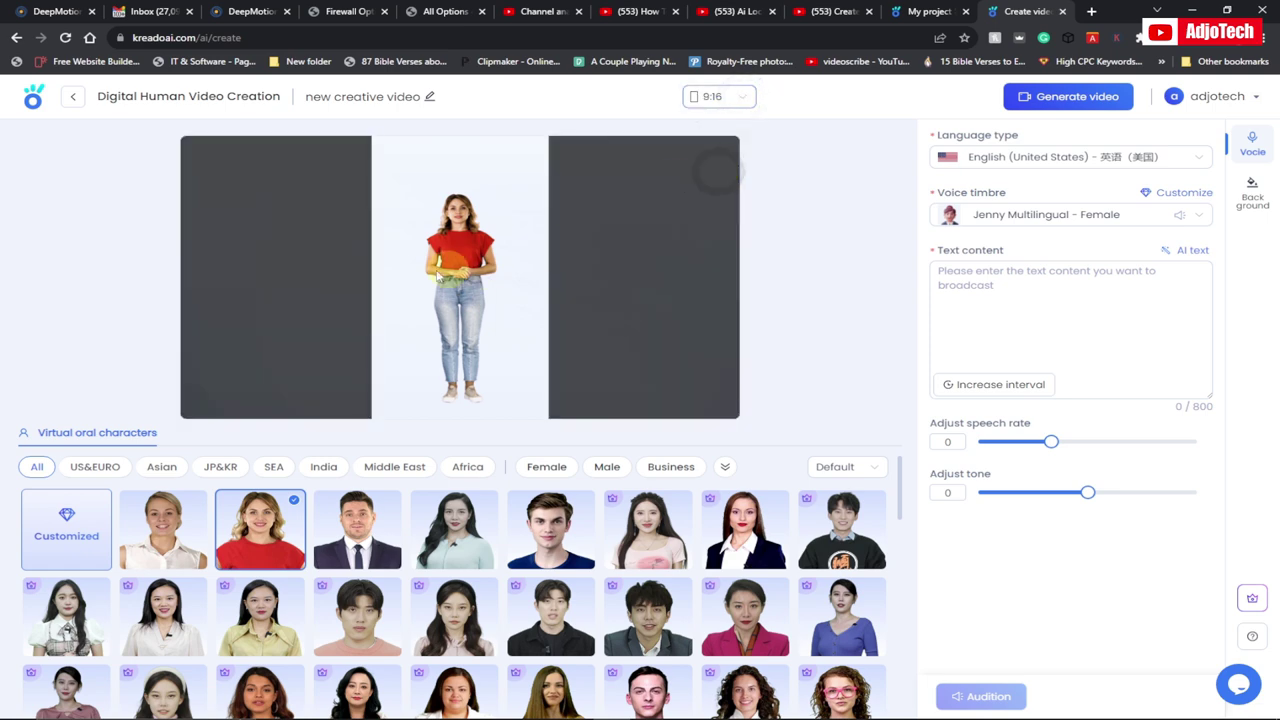
click(738, 100)
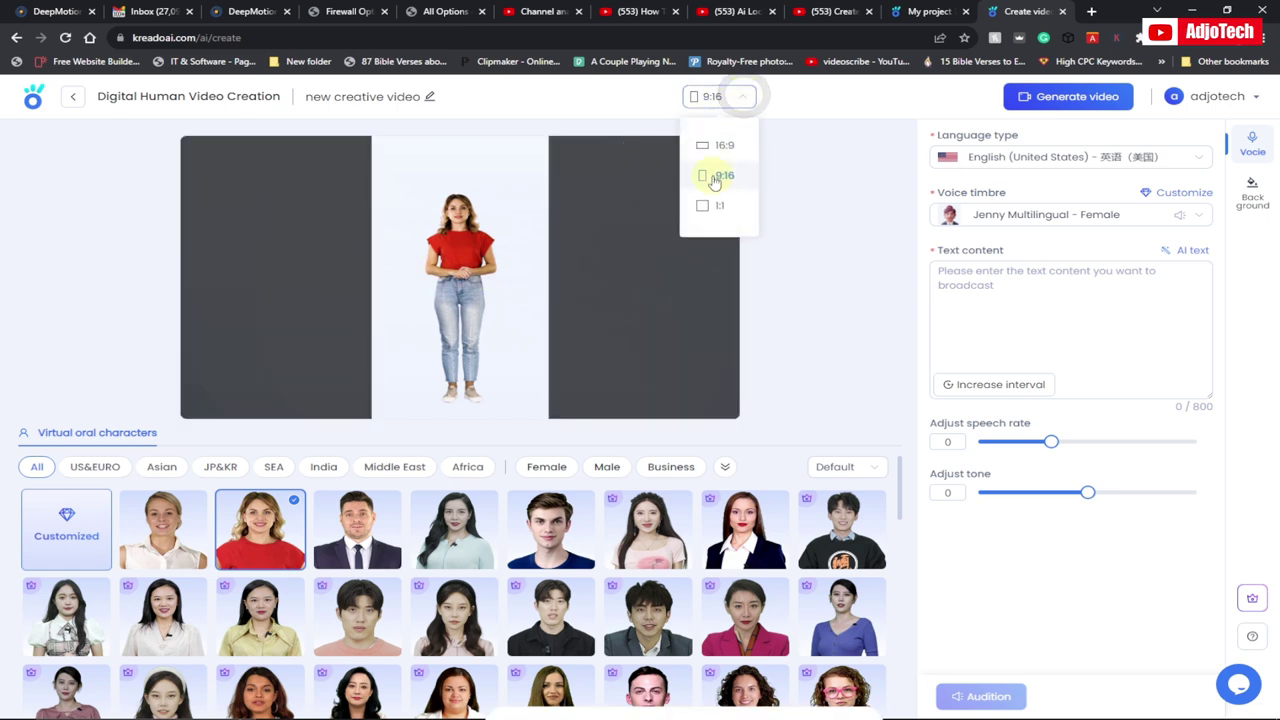
click(722, 143)
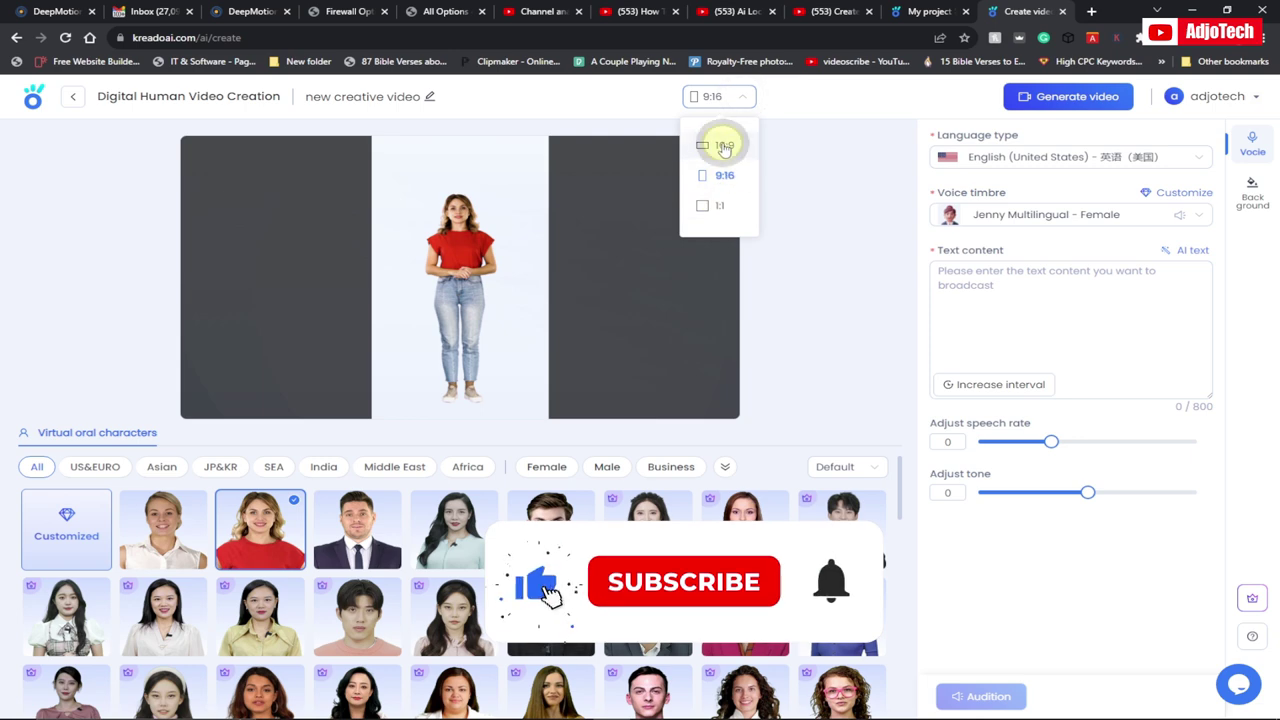
click(990, 160)
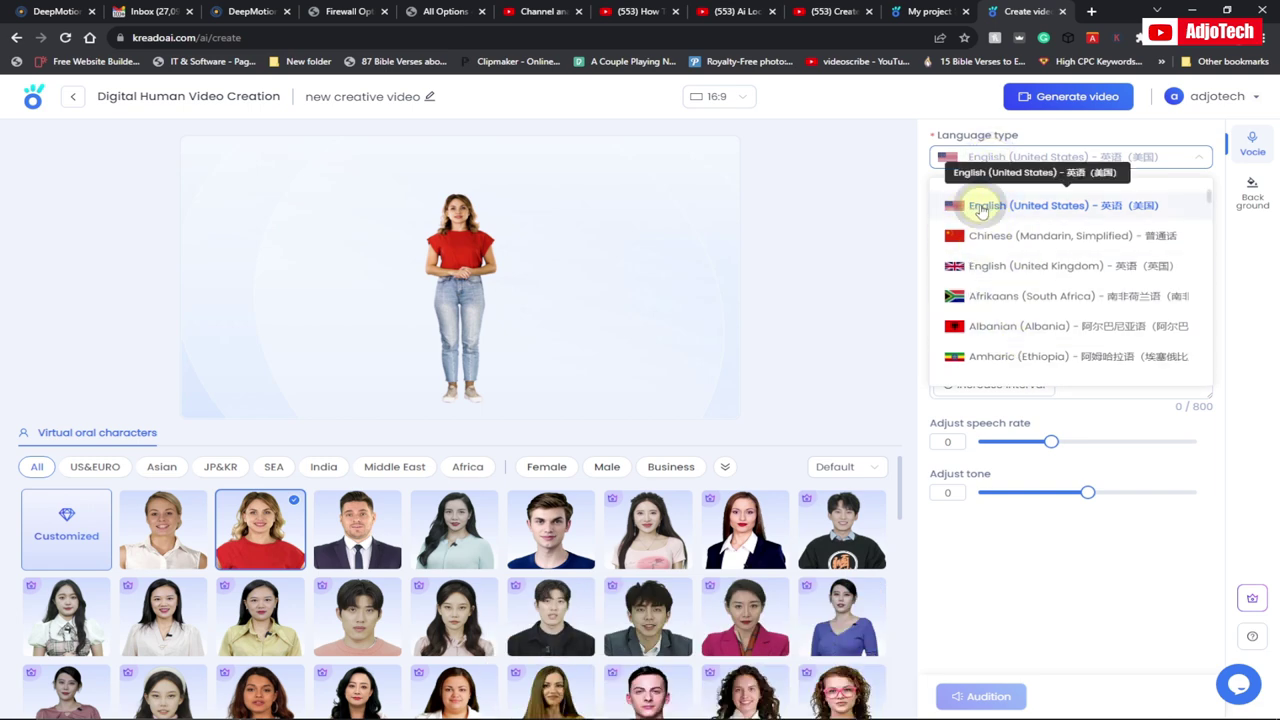
click(980, 207)
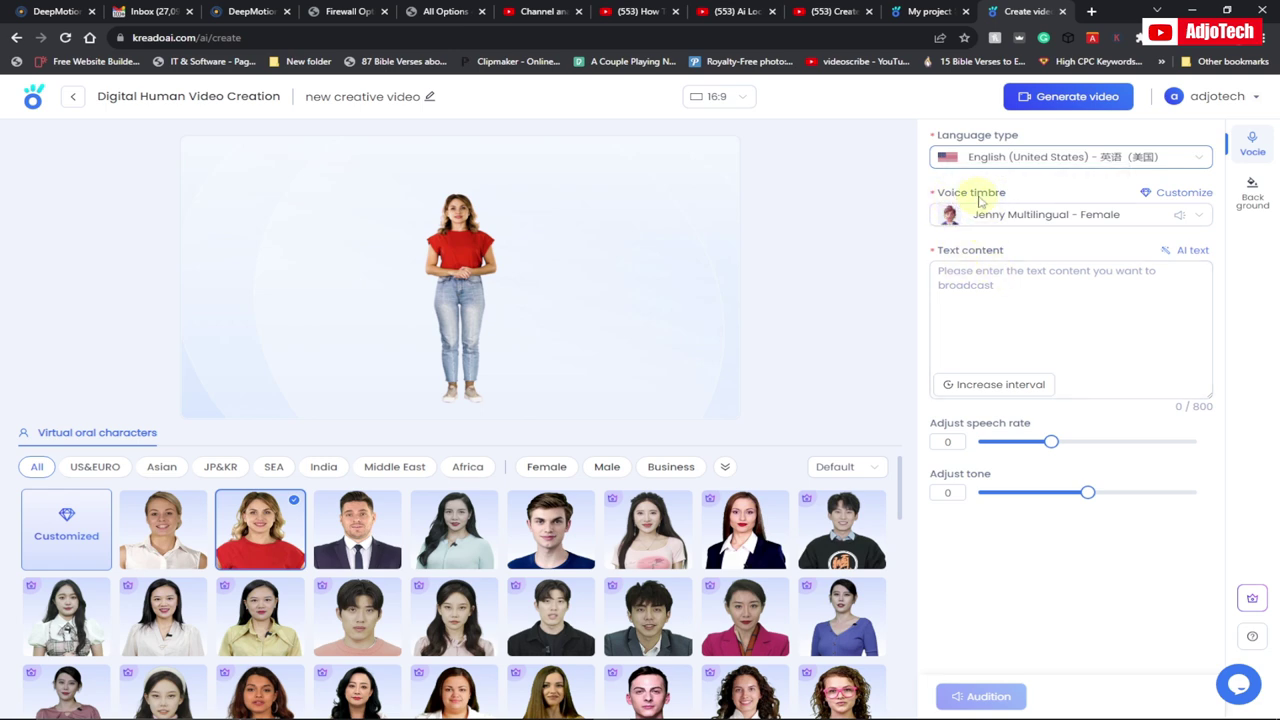
click(1012, 218)
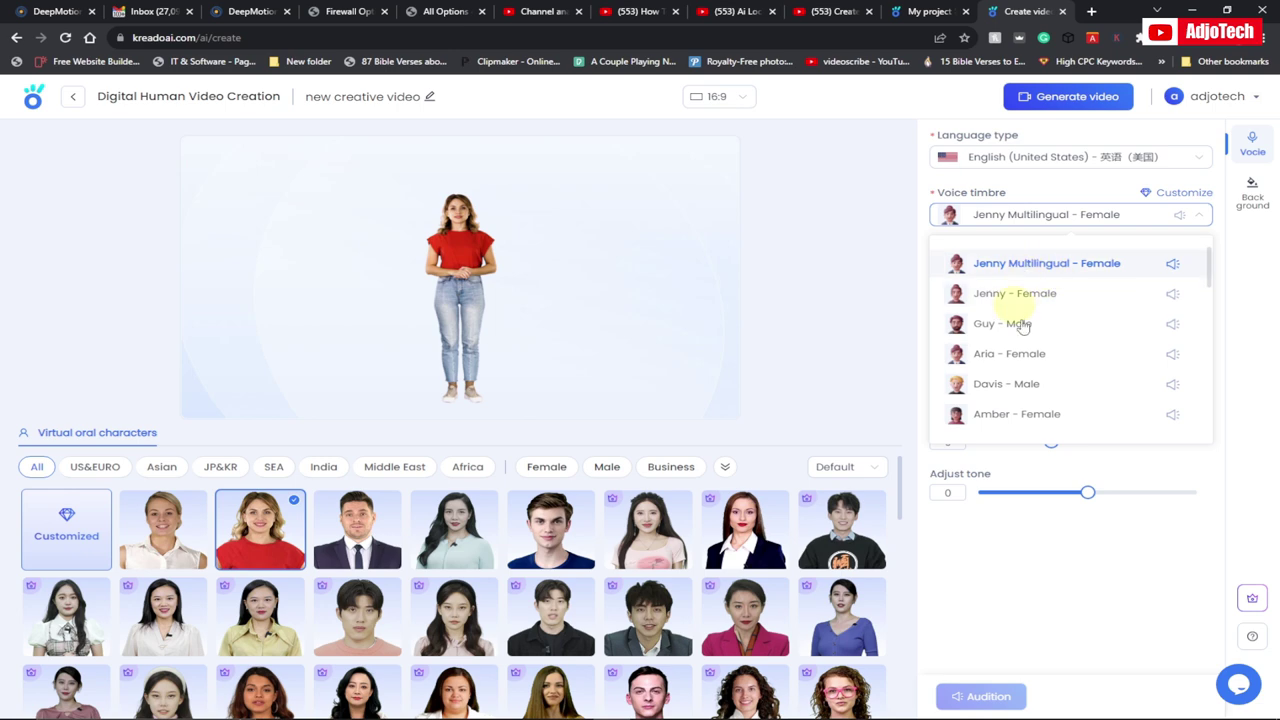
click(1019, 268)
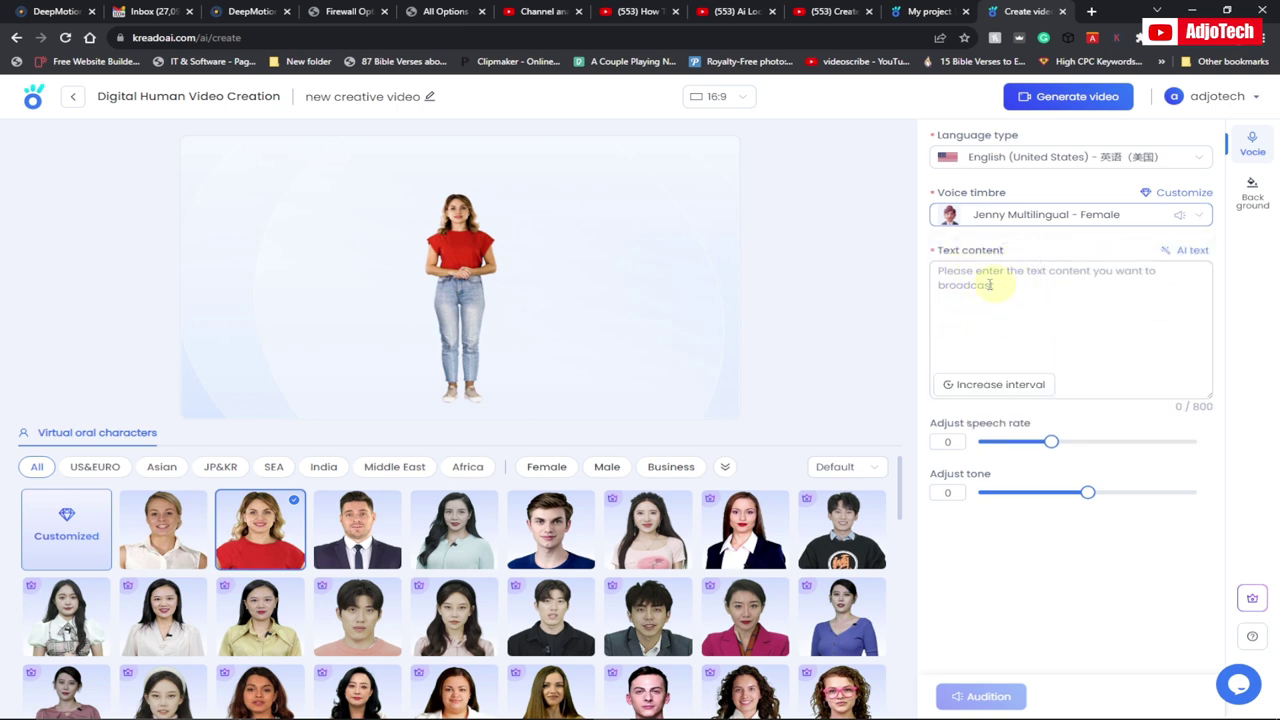
Generate a 200-word AI script for 'How to create ai voice over' and use the first result.
click(1188, 255)
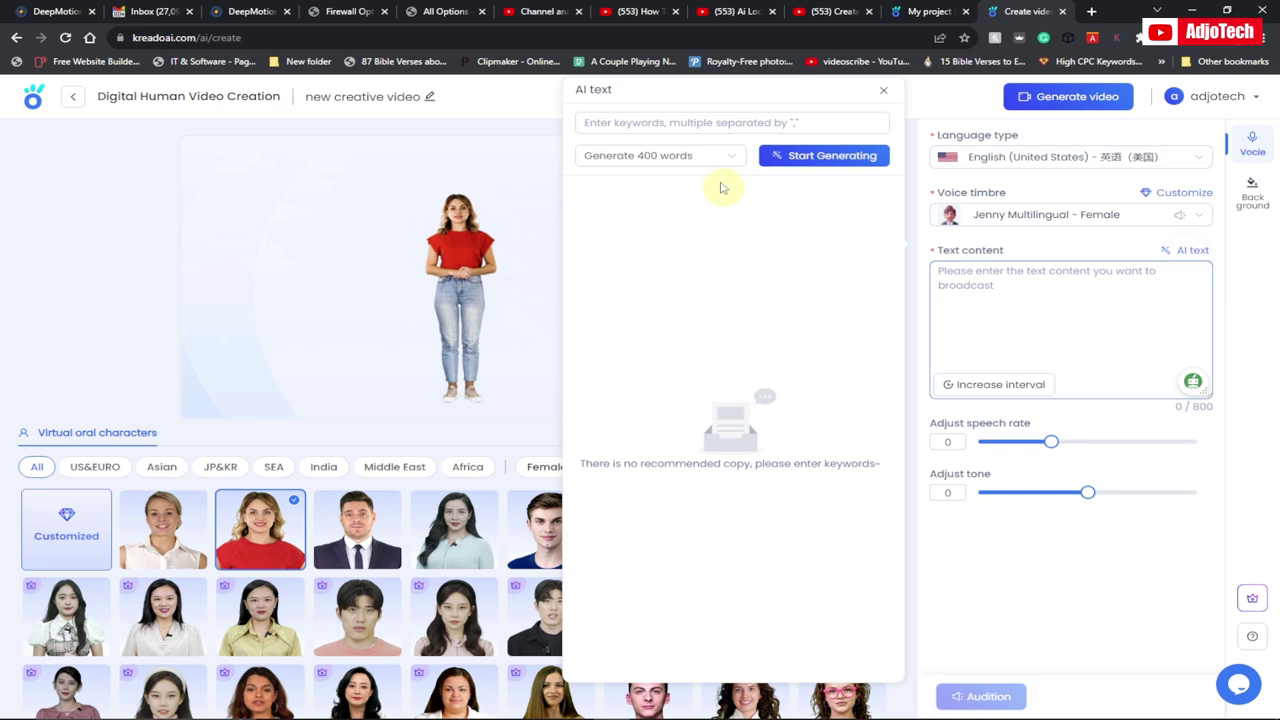
click(646, 157)
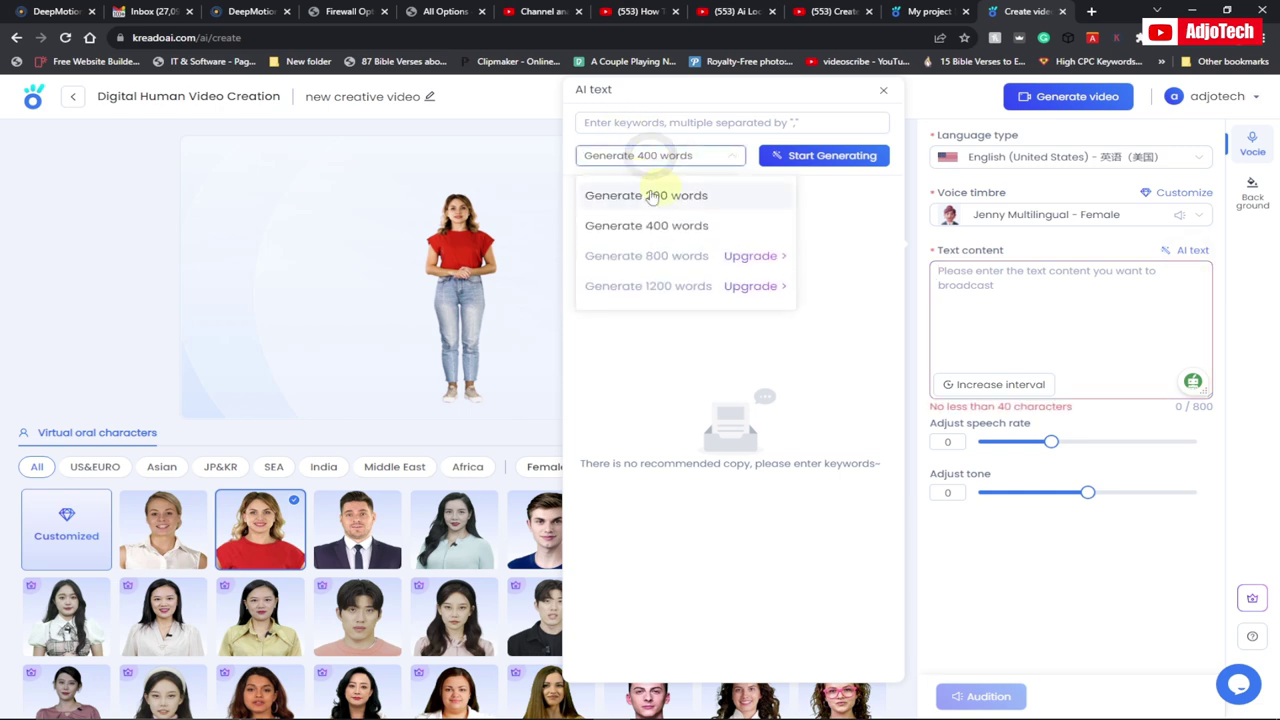
click(641, 198)
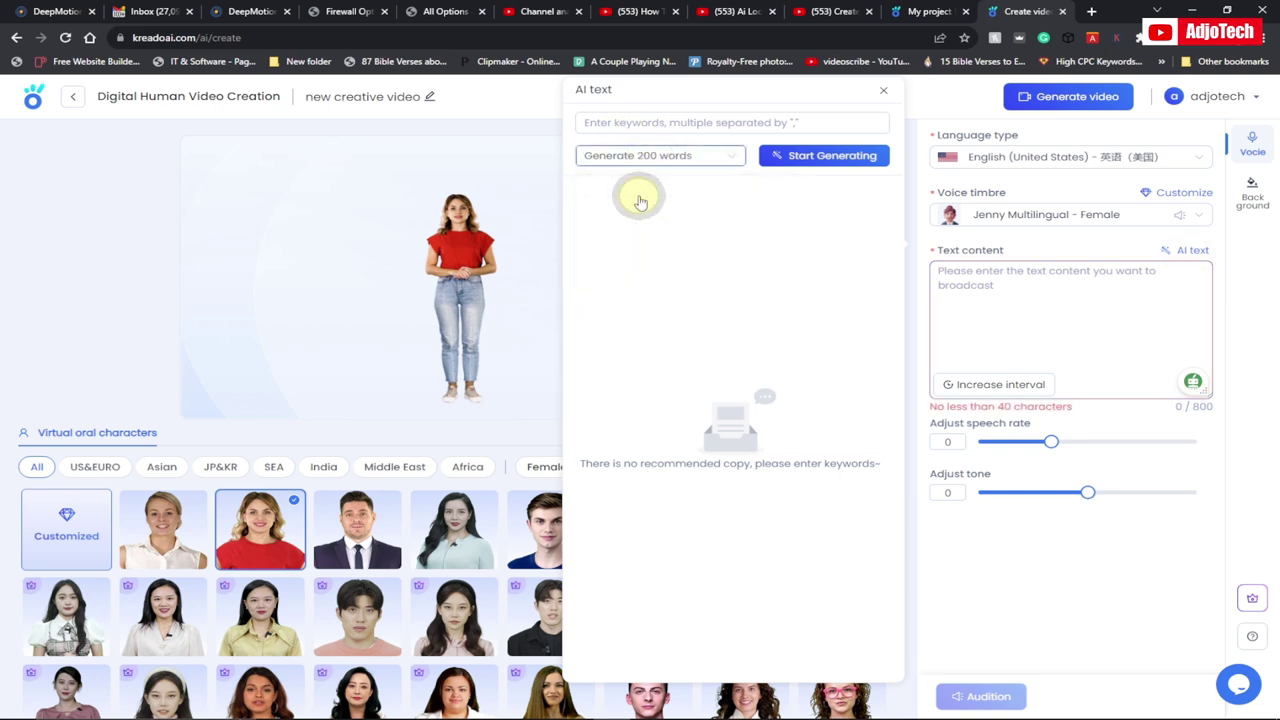
click(651, 124)
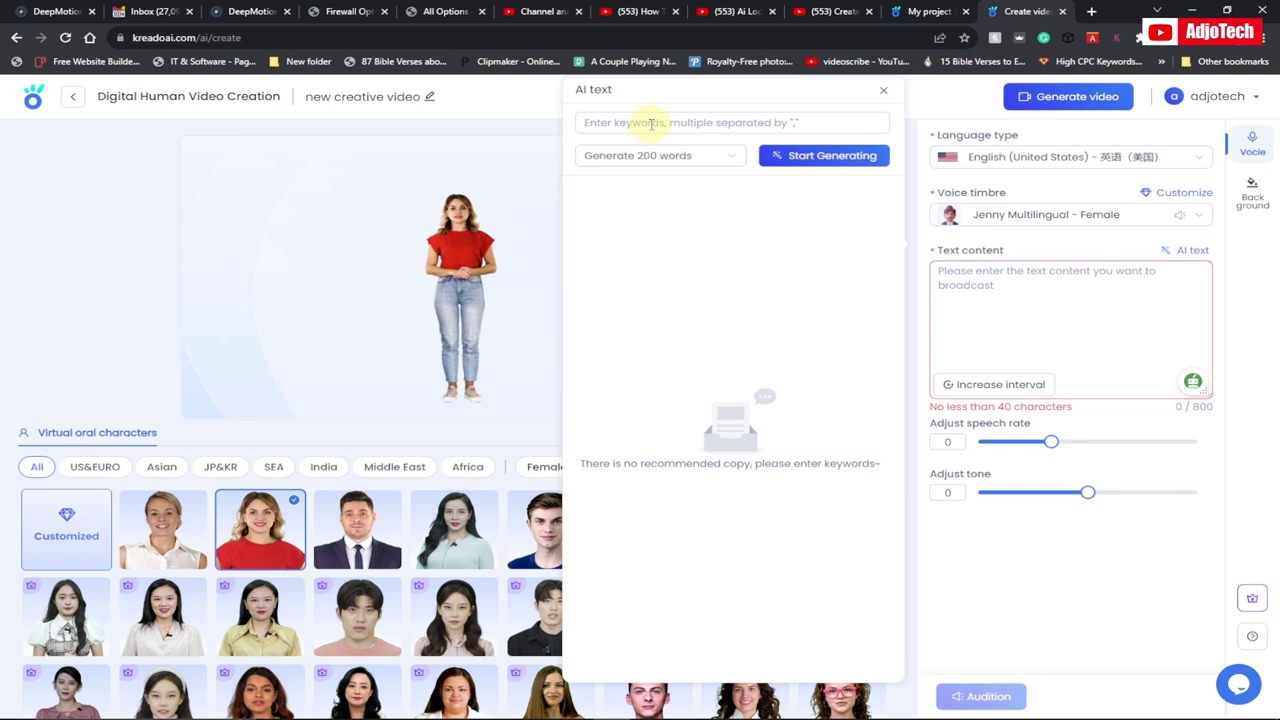
text(How to create ai voice over)
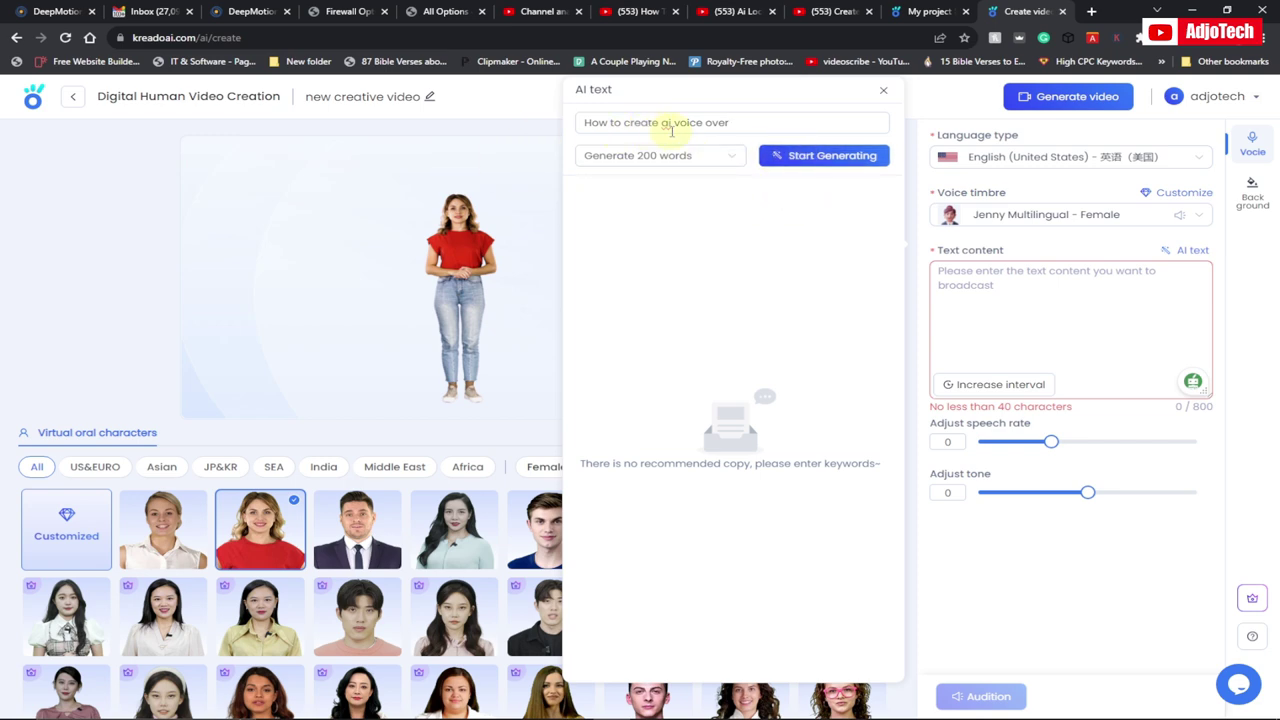
click(800, 155)
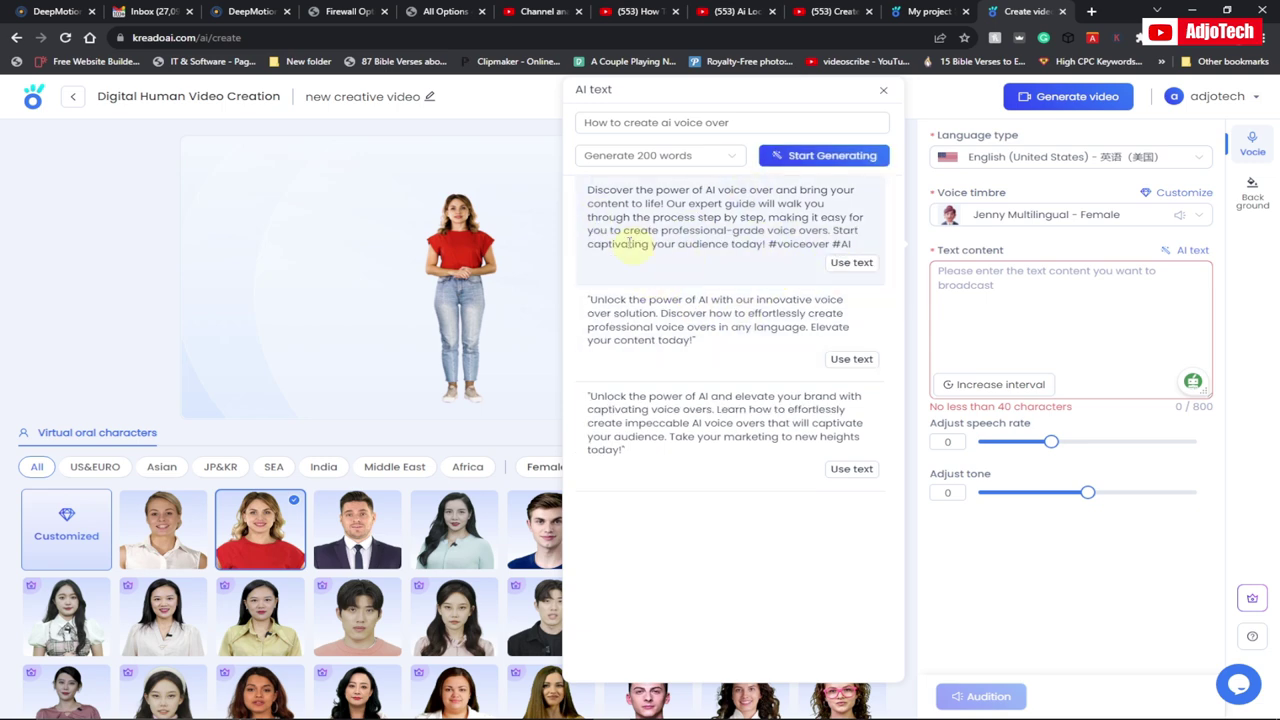
click(849, 264)
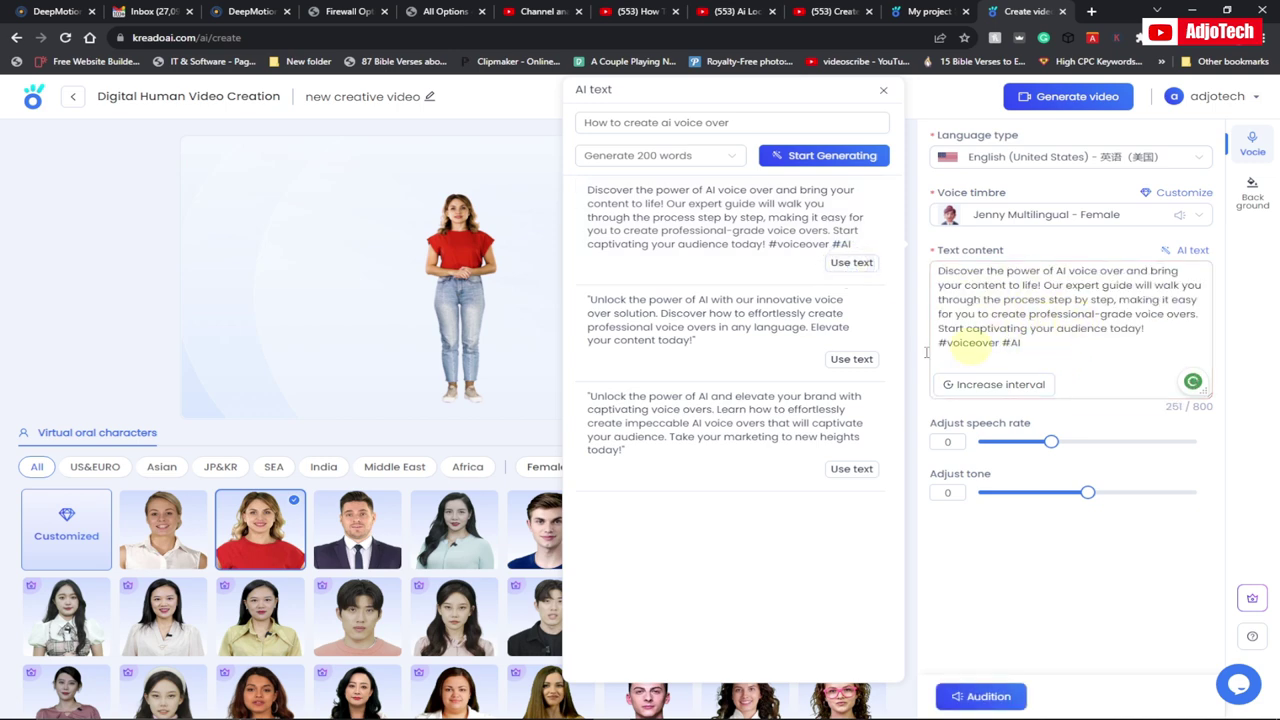
click(884, 91)
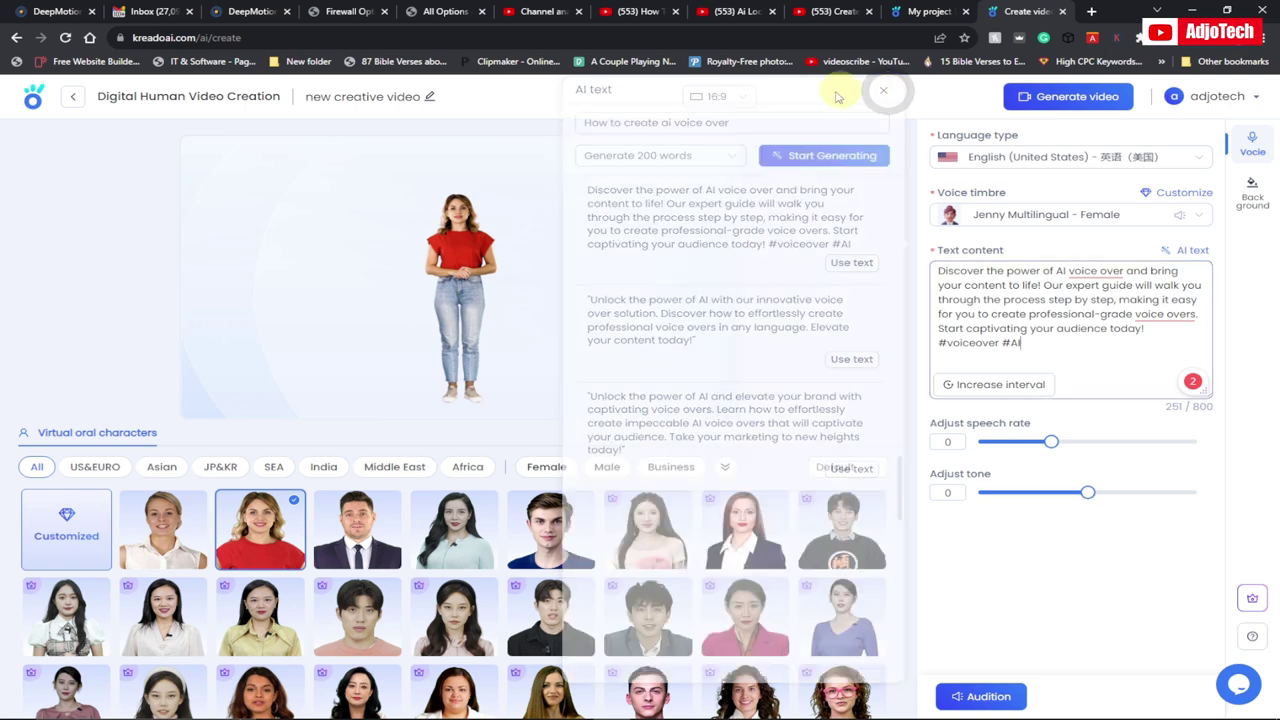
Preview several video backgrounds and settle on the breaking-news studio video.
click(1254, 203)
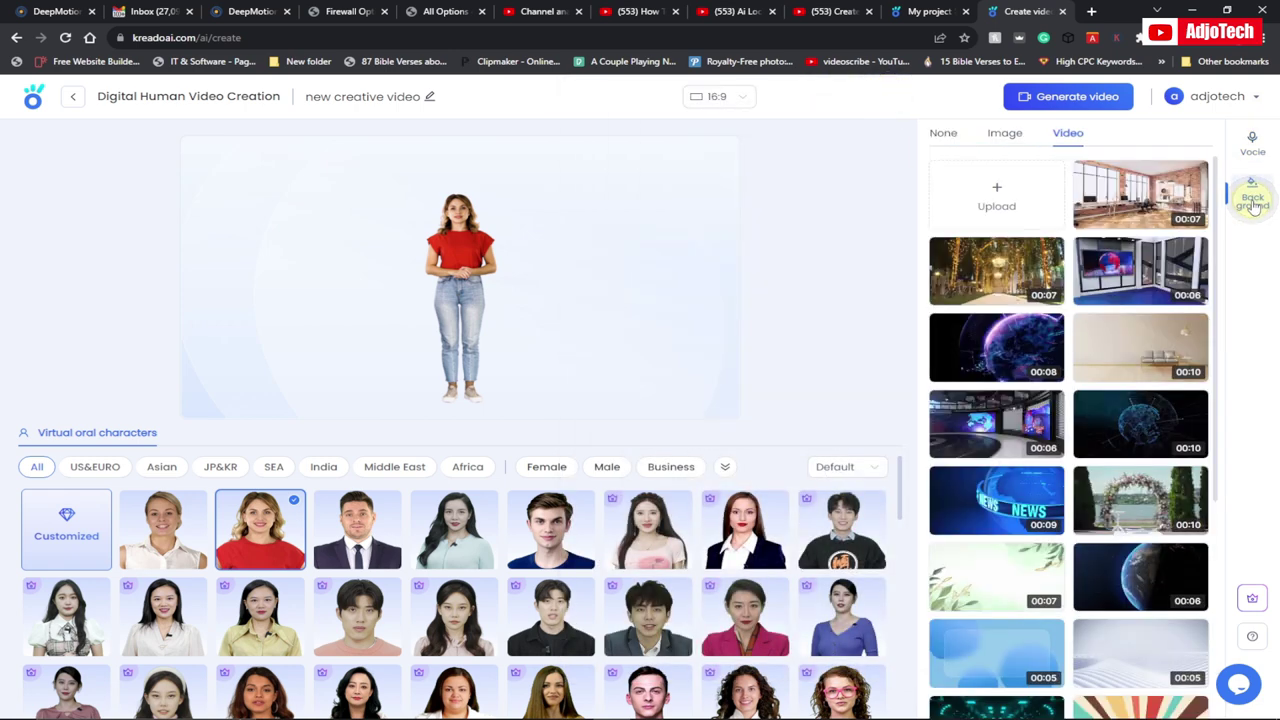
click(1005, 134)
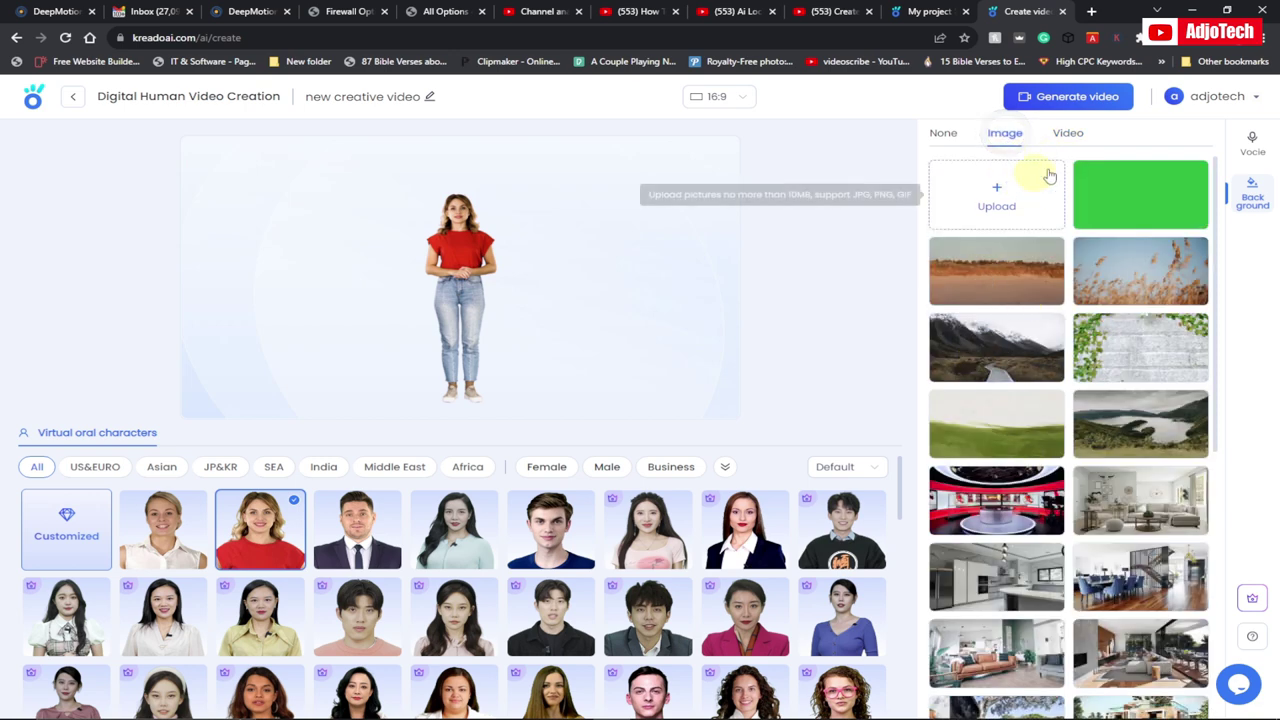
click(1068, 134)
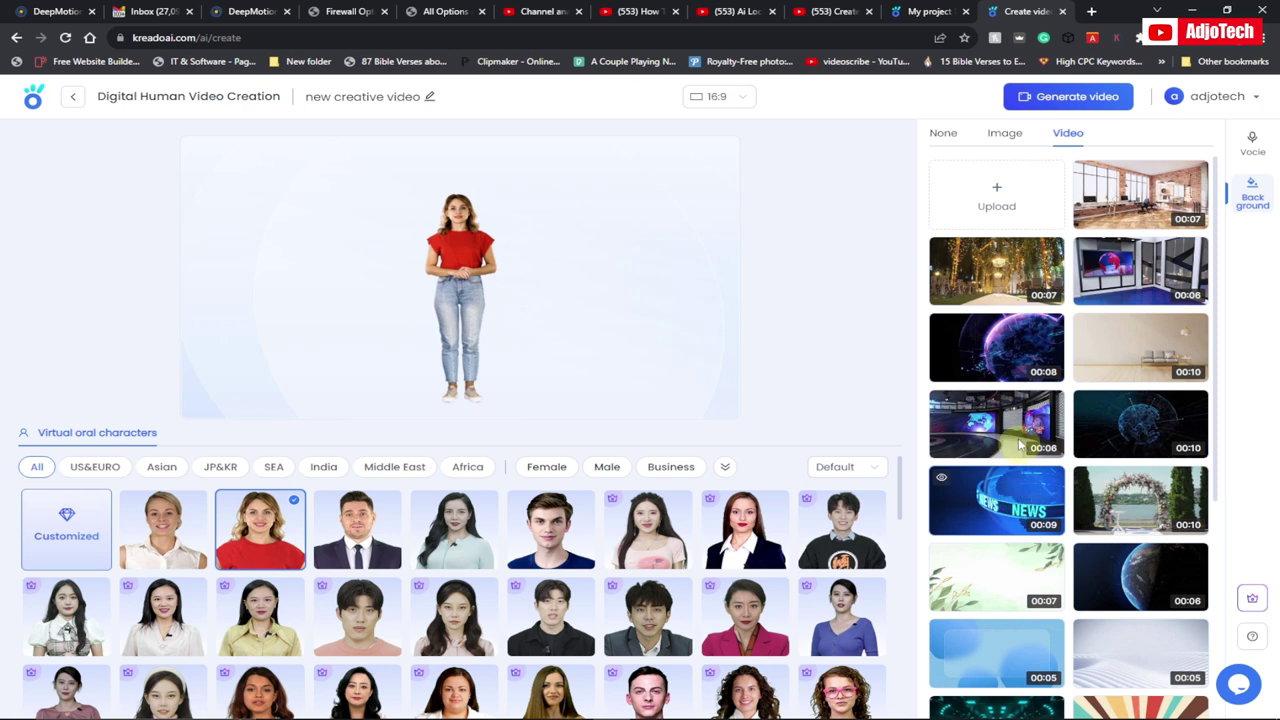
click(1120, 290)
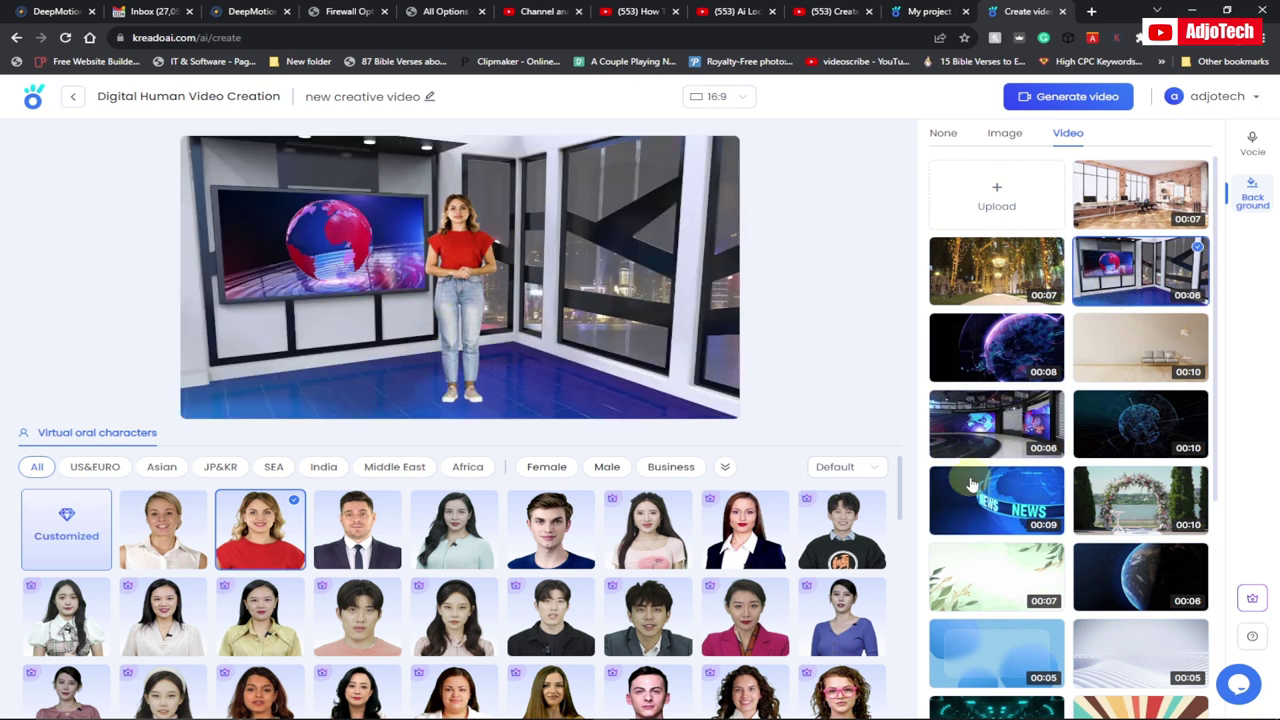
click(988, 430)
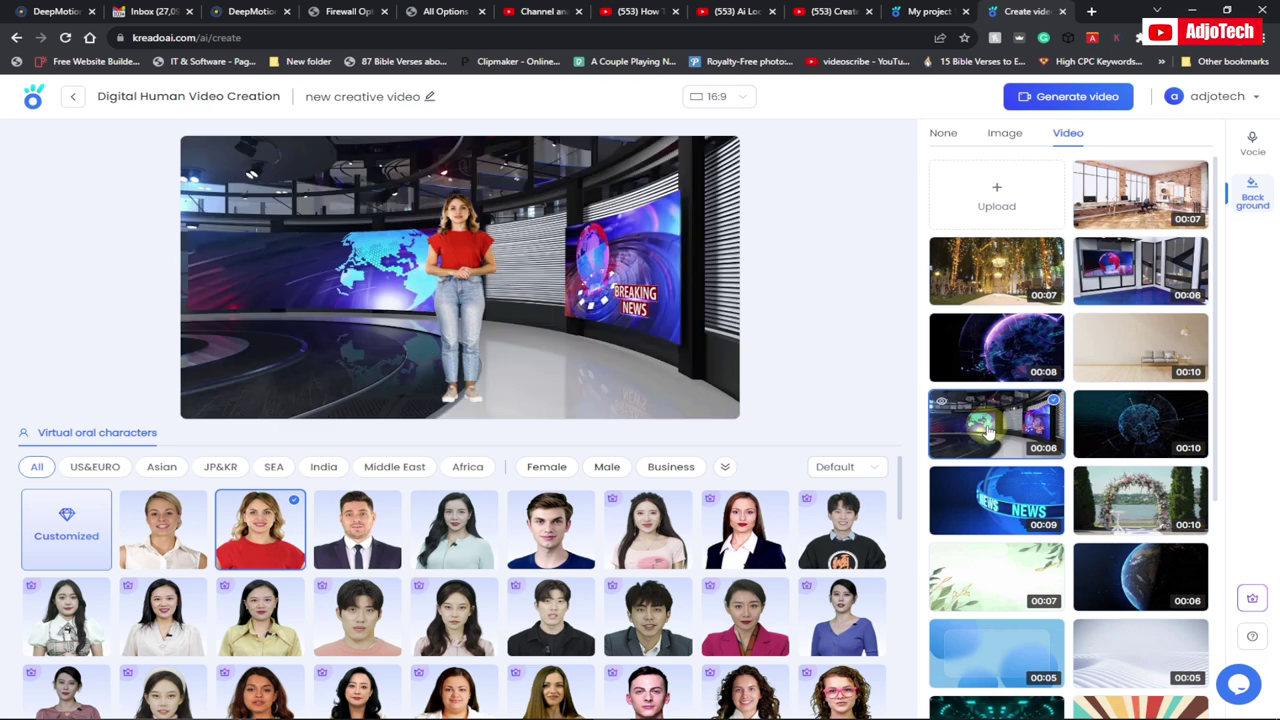
click(988, 362)
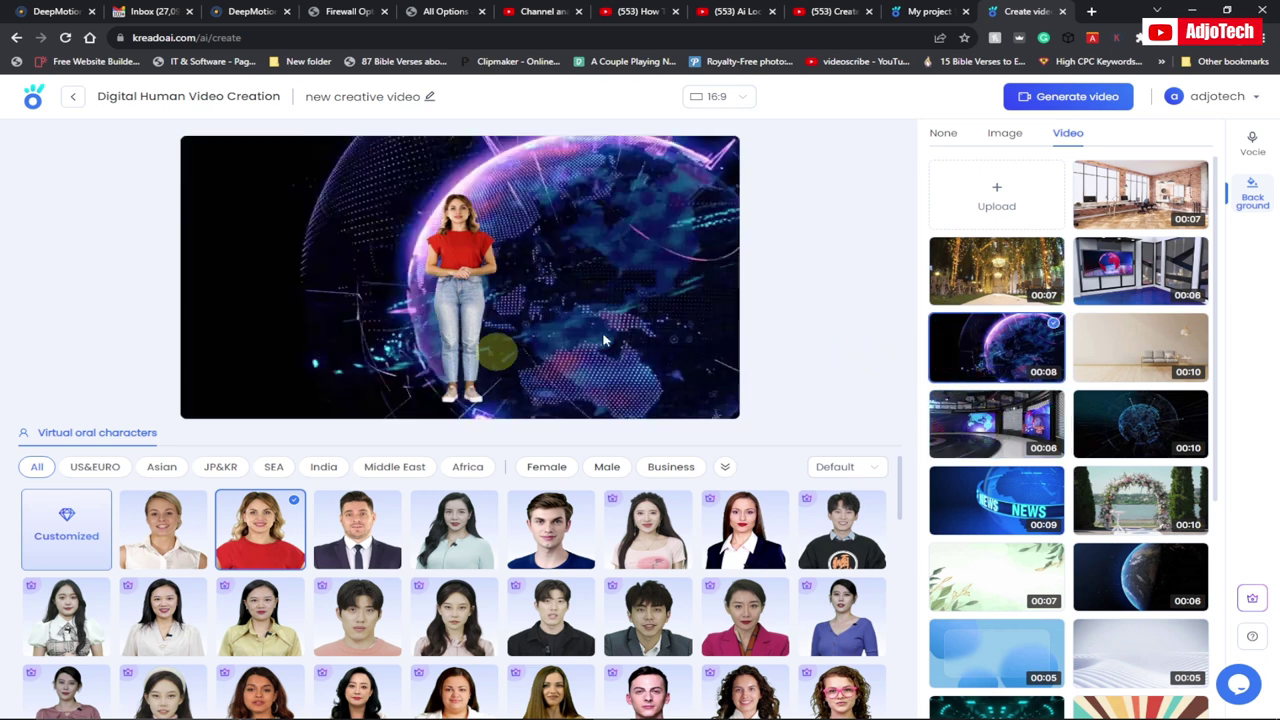
click(1008, 290)
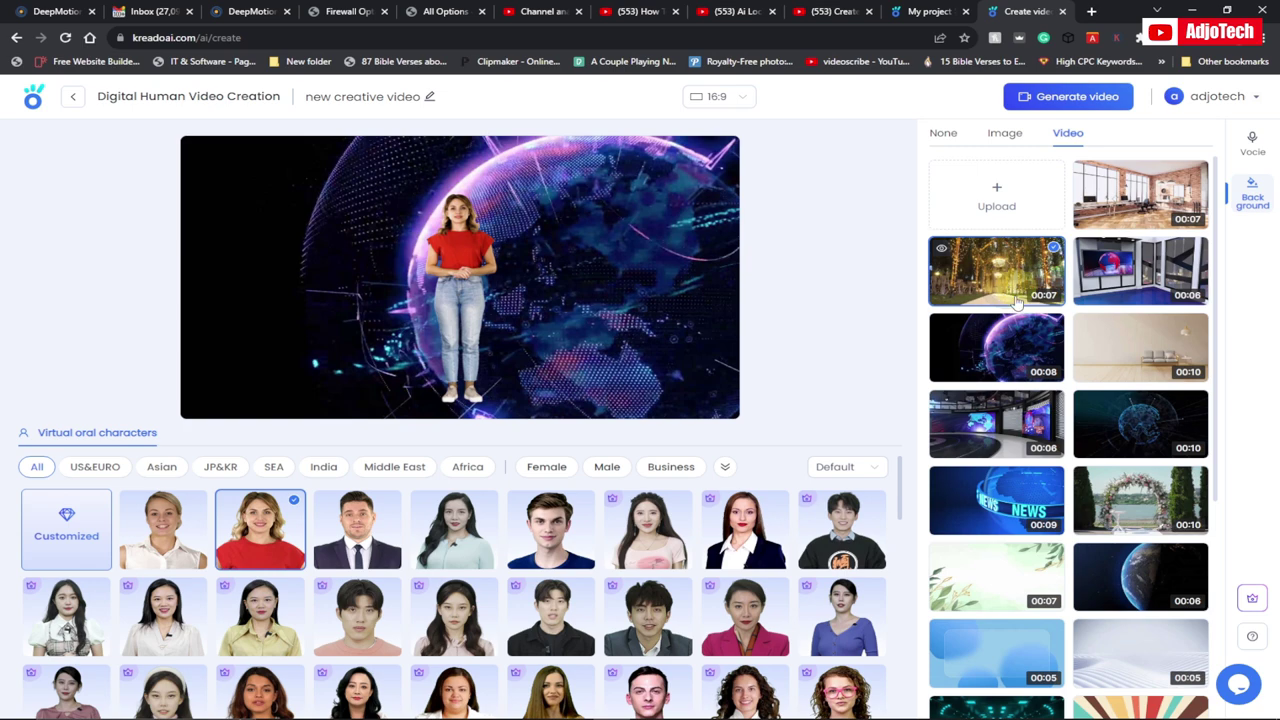
click(985, 425)
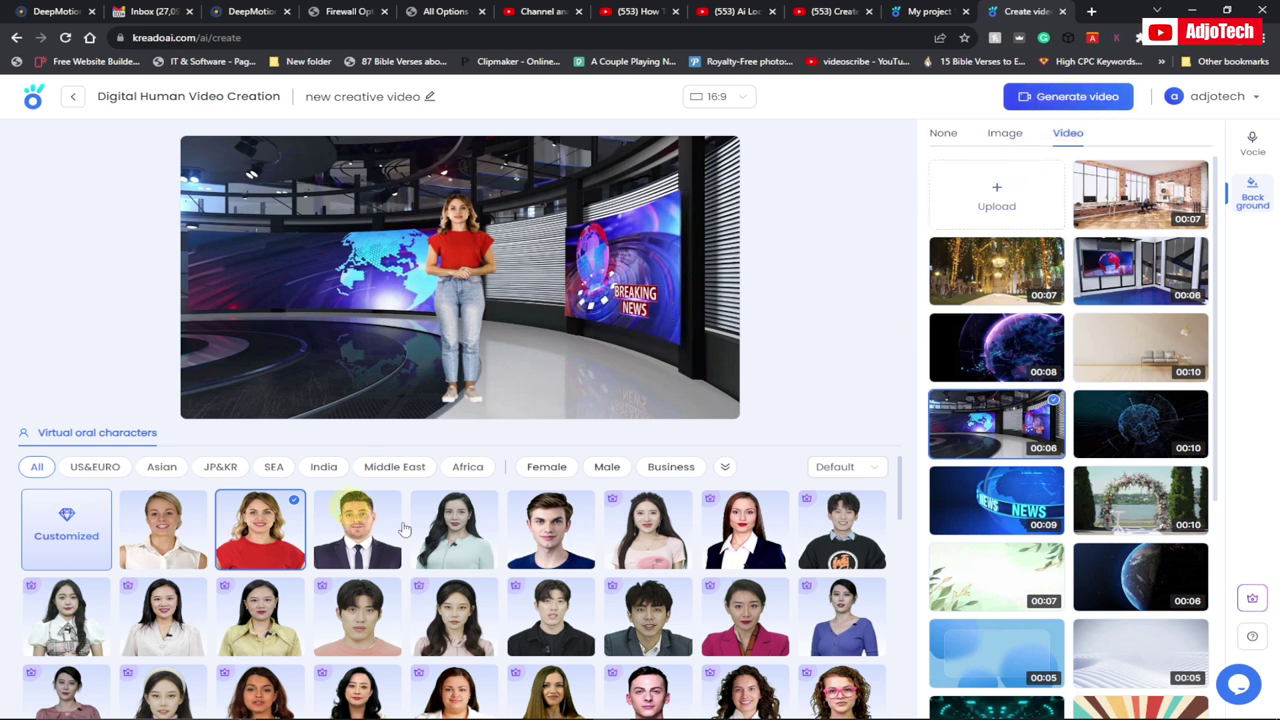
Try the white-blouse presenter, revert to the red-top woman, and glance at image backgrounds.
click(165, 530)
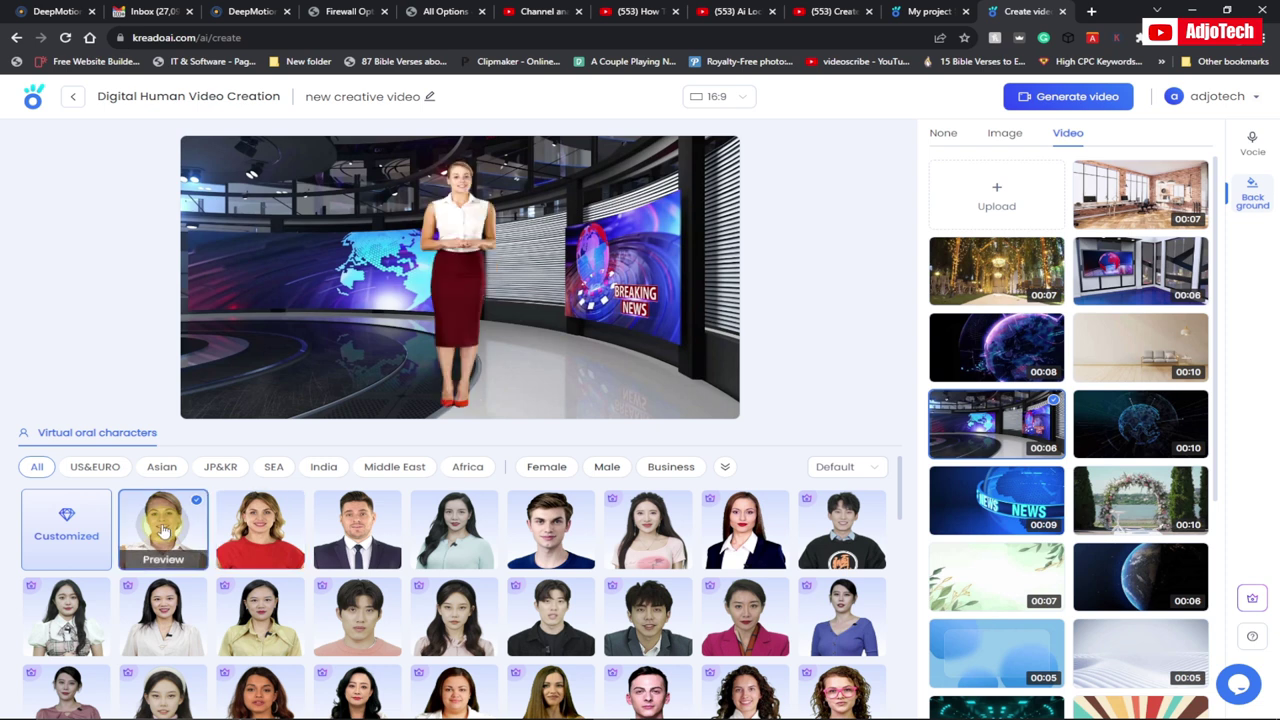
click(276, 525)
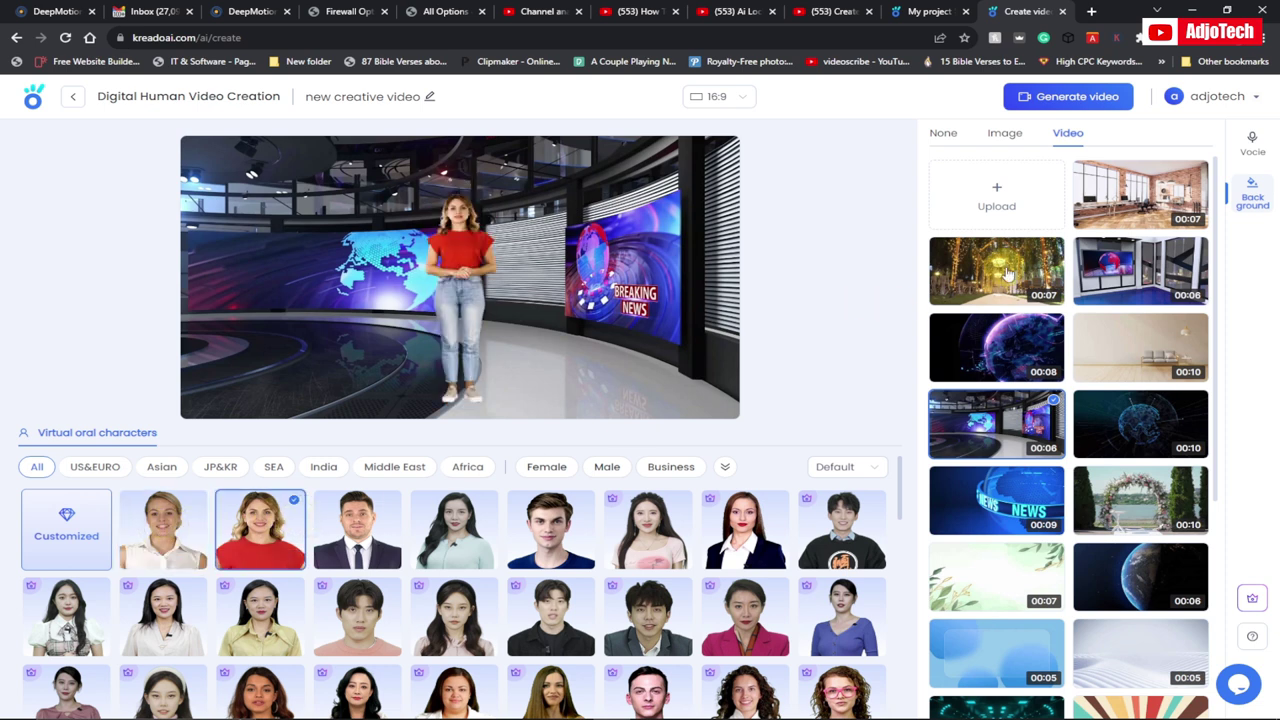
click(1004, 135)
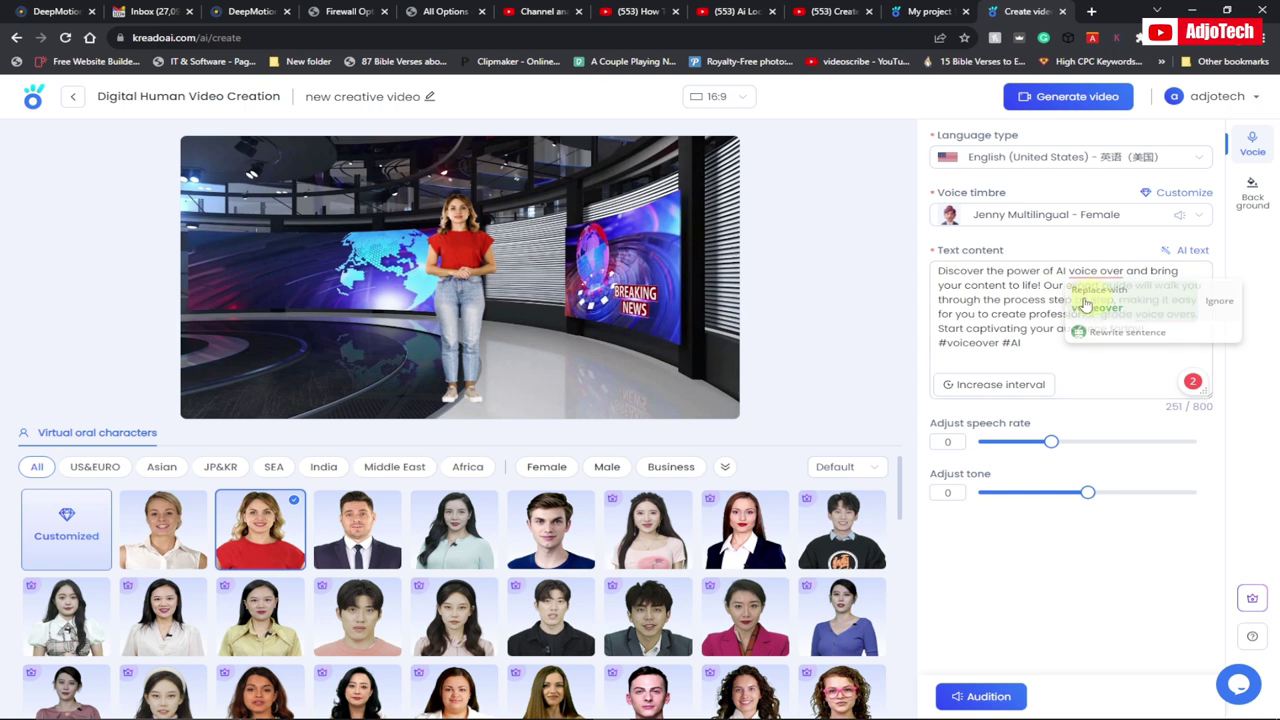
Audition the narration, then bring up the 13 K coin Generate video confirmation.
click(985, 697)
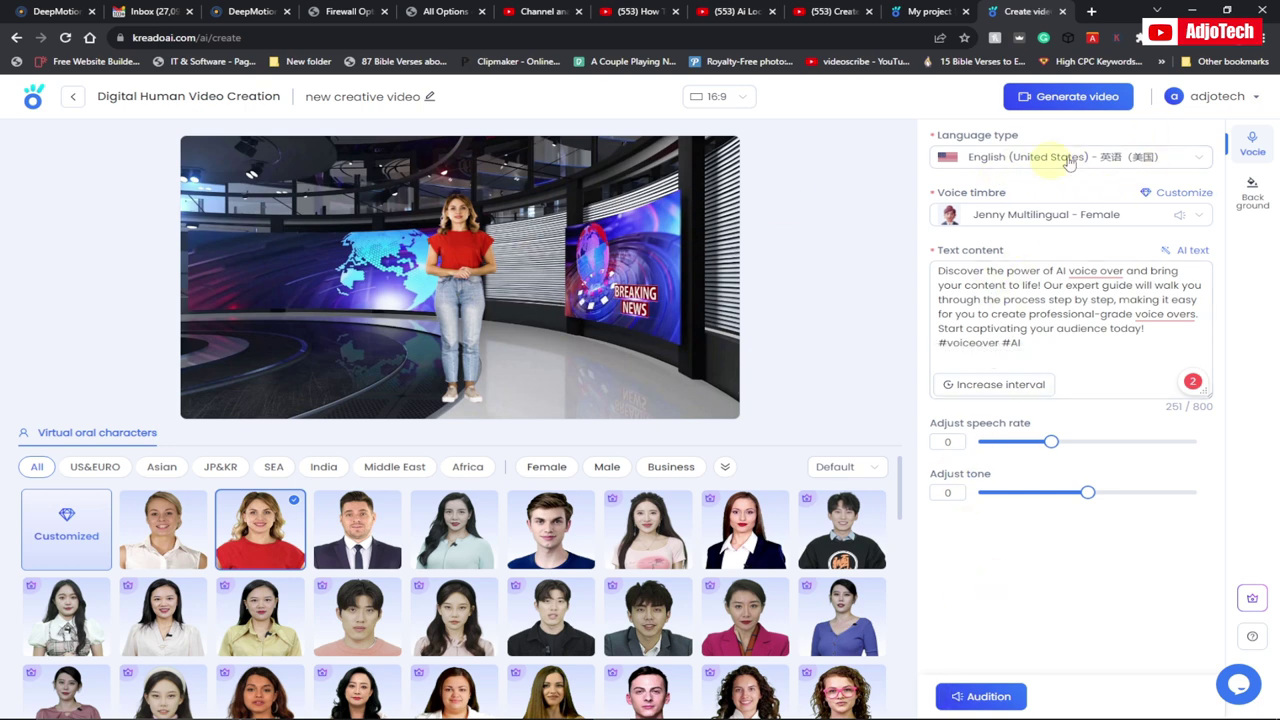
click(1062, 100)
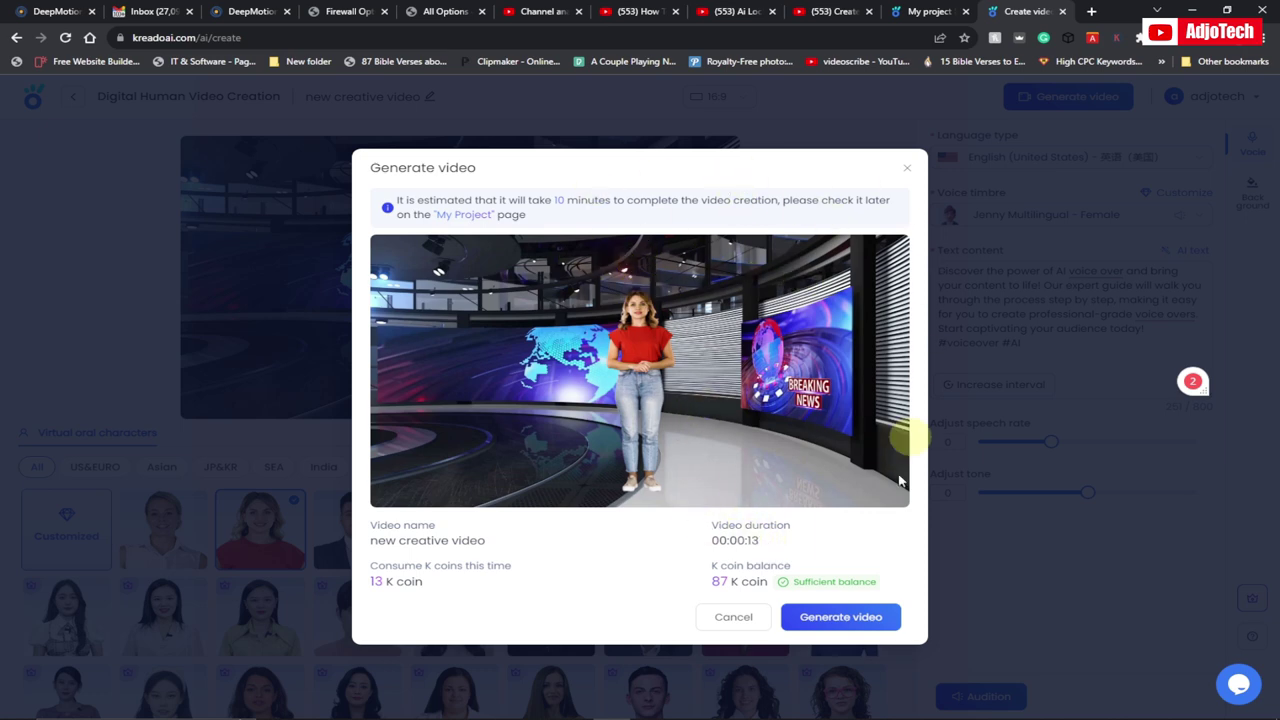
Confirm generating the 00:00:13 news-studio video for 13 K coins.
click(838, 620)
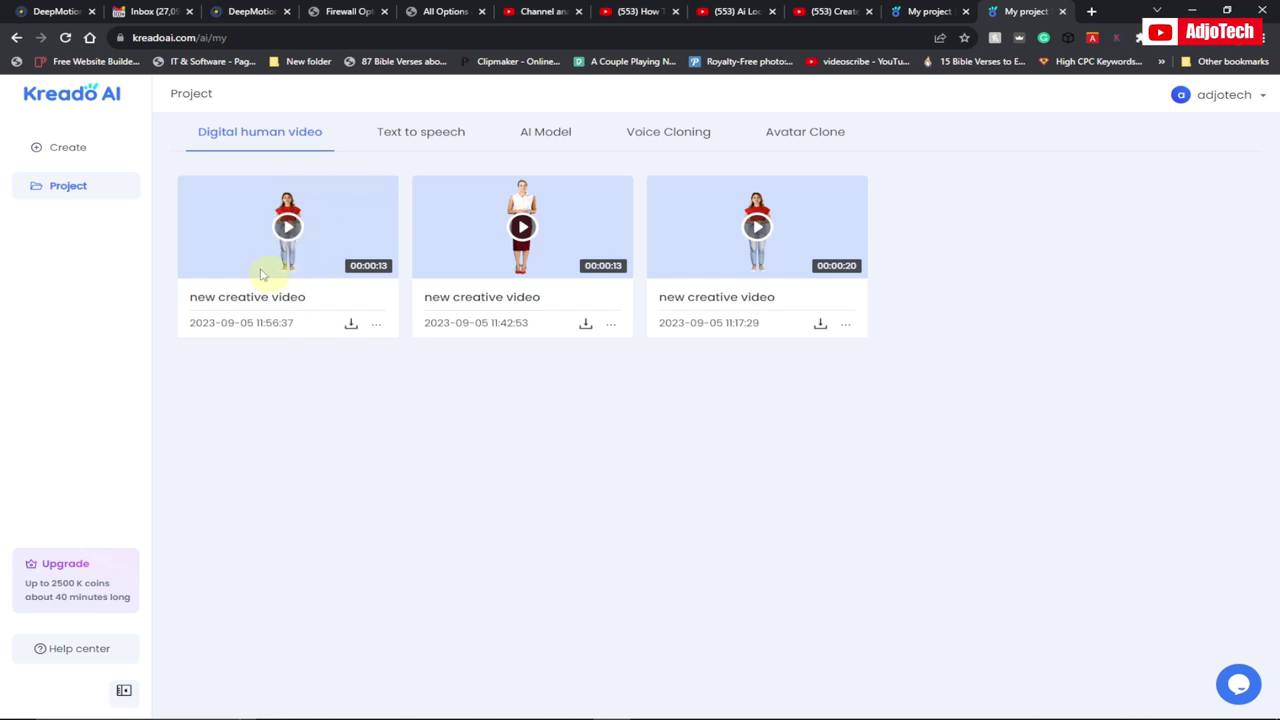
Preview the finished video, download it as 'new creative video (1).mp4', then show the Text to speech list.
click(287, 226)
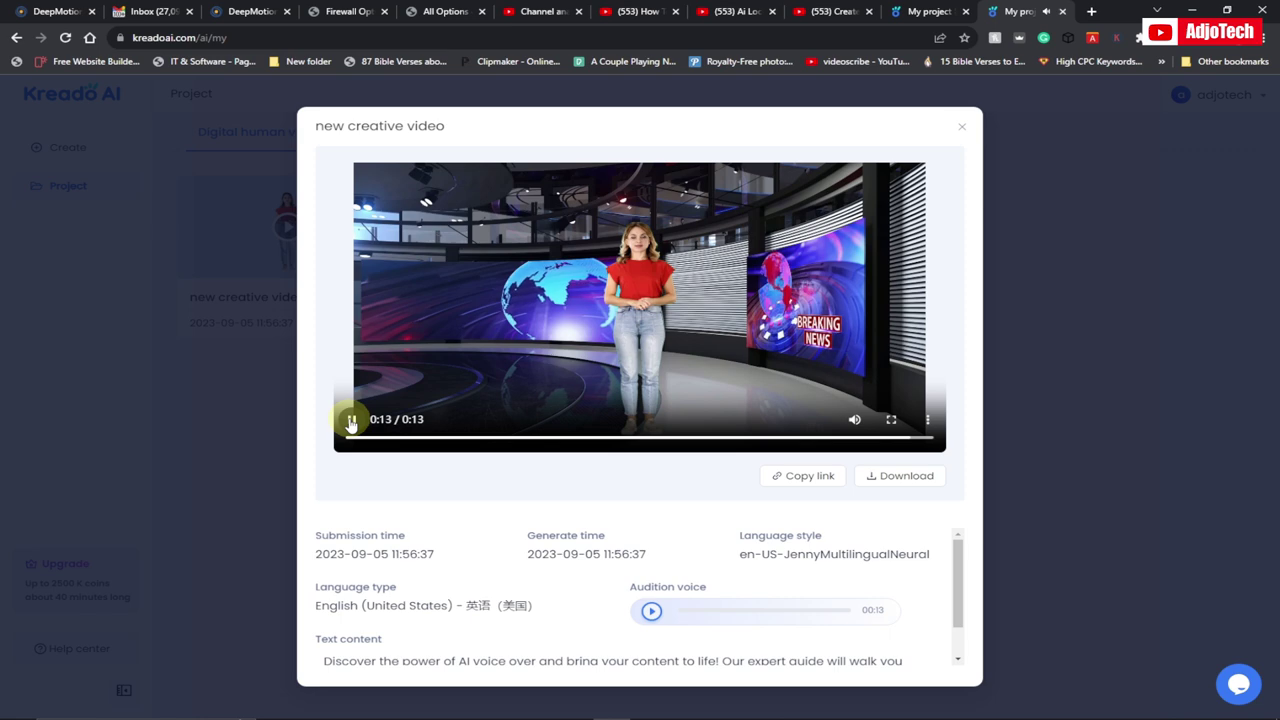
click(351, 421)
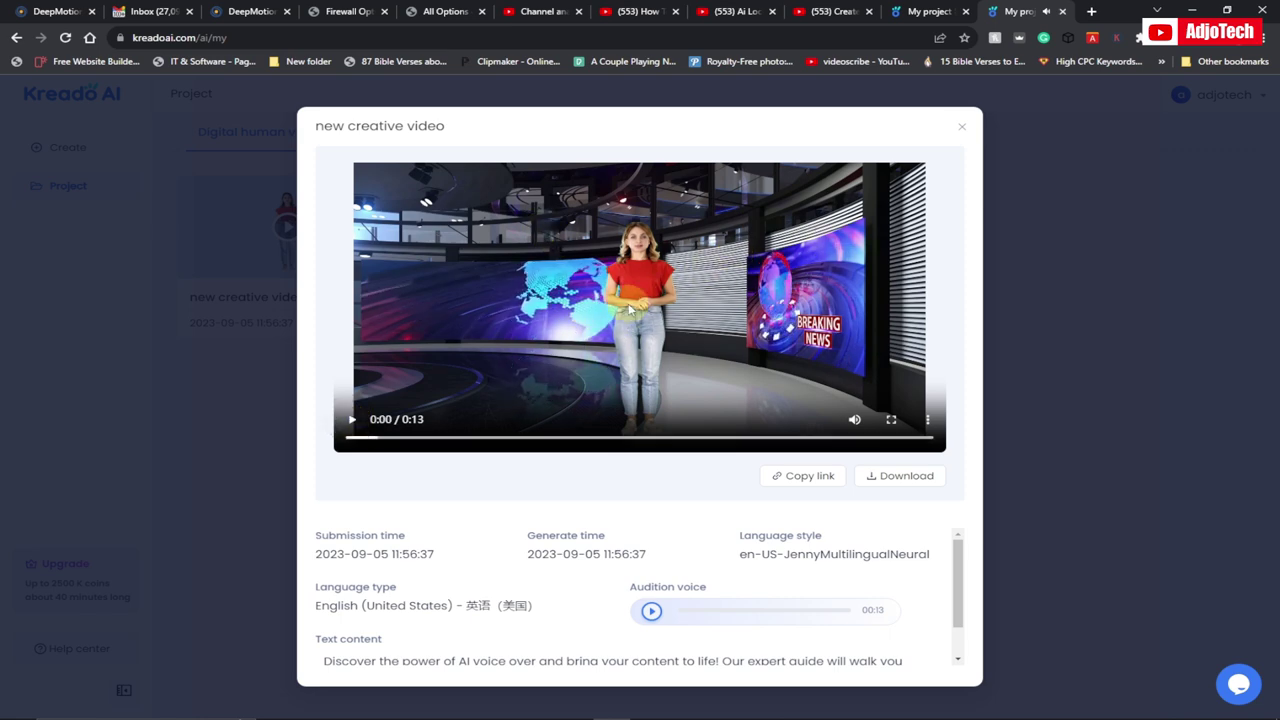
click(884, 478)
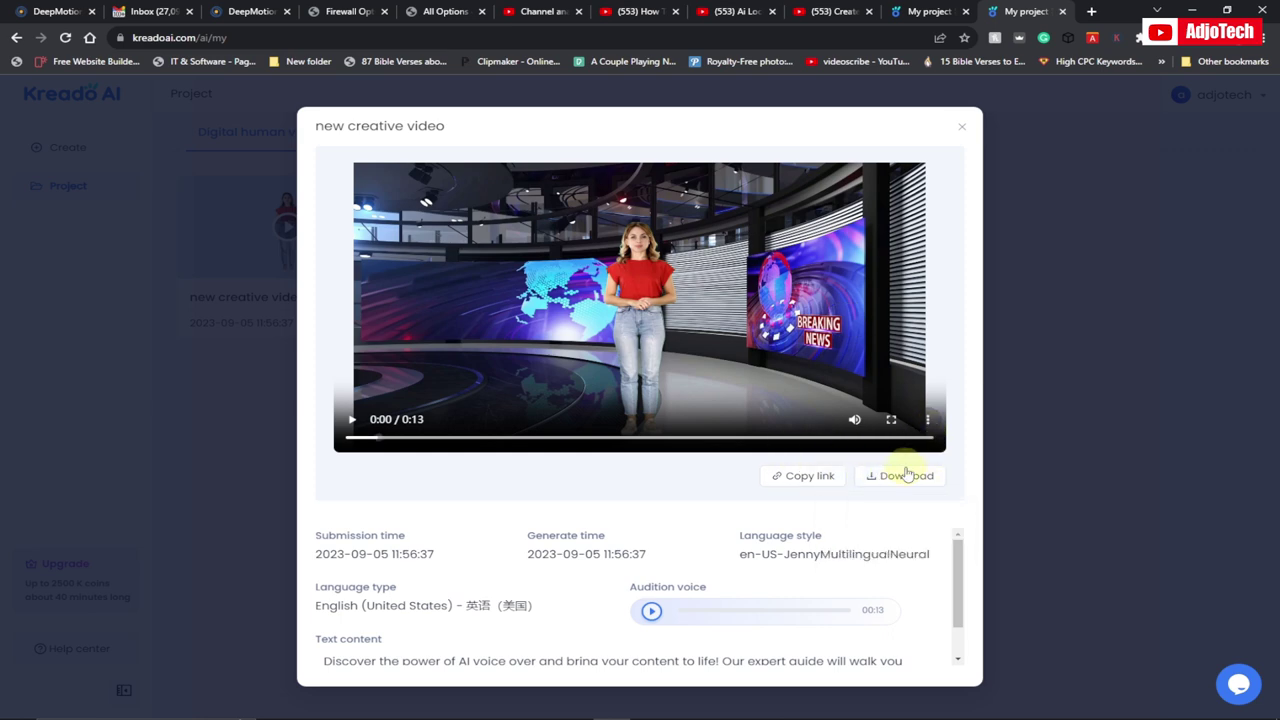
click(880, 512)
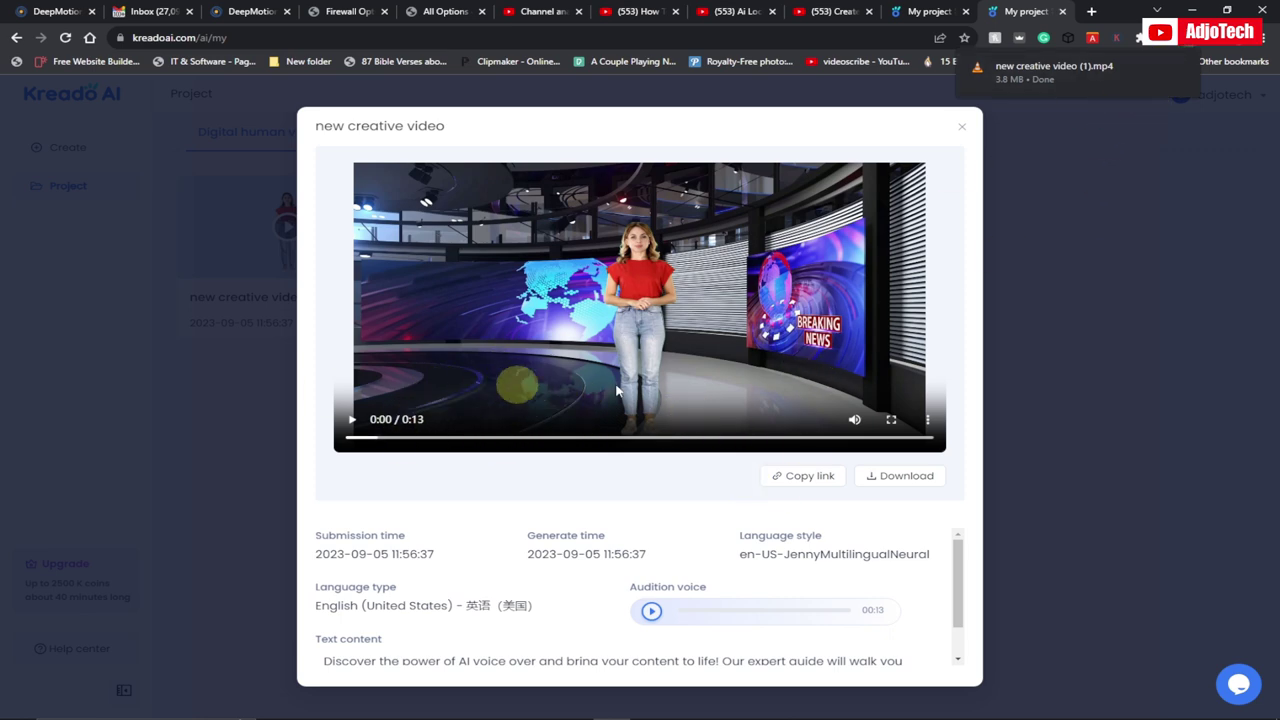
click(960, 128)
click(422, 136)
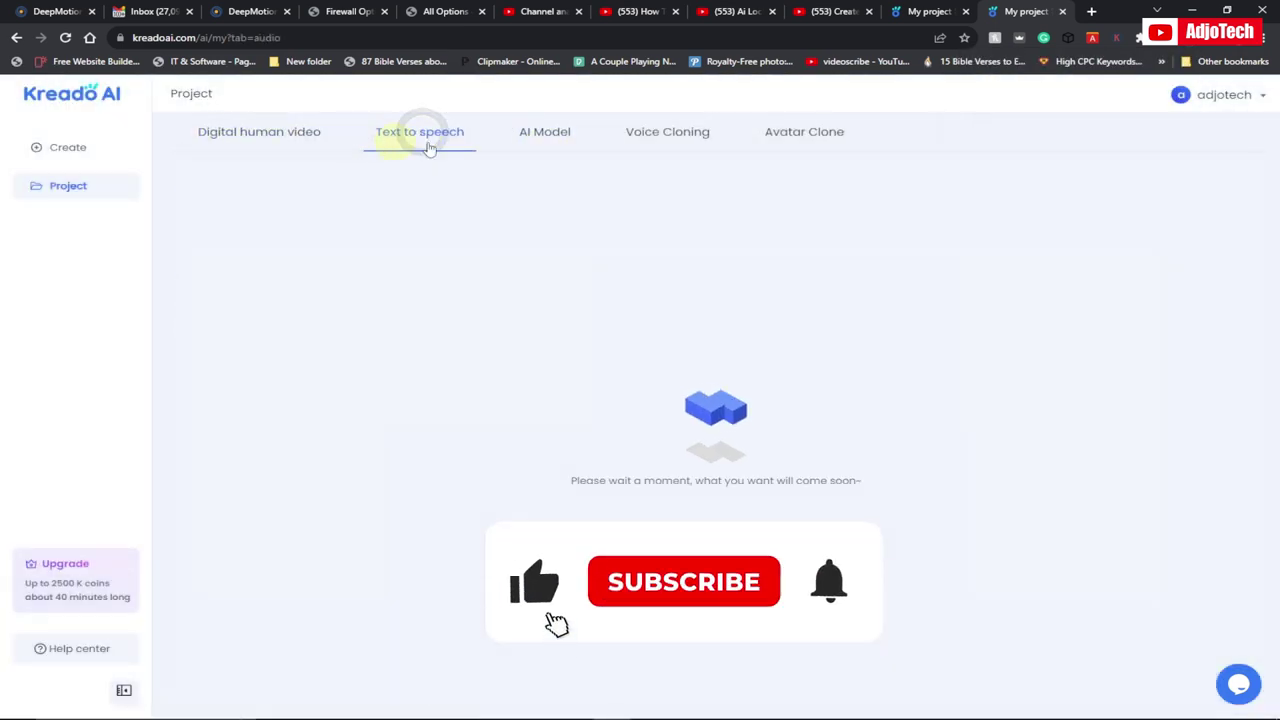